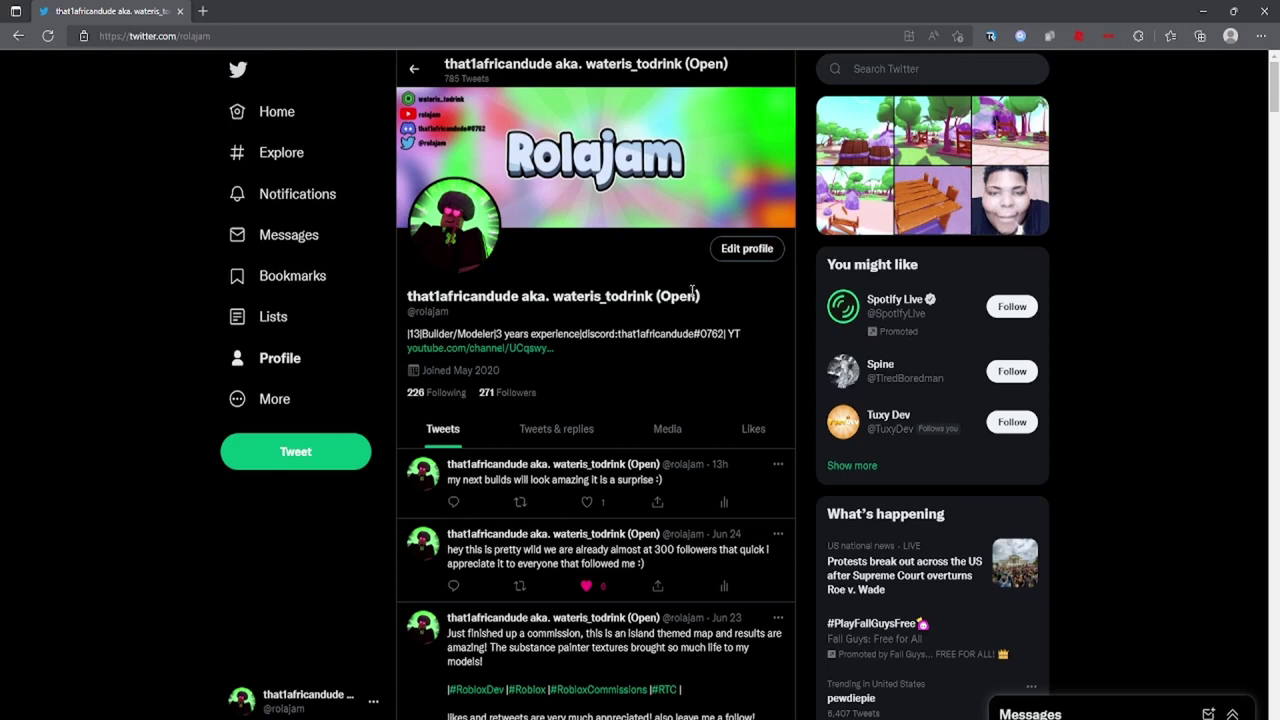
# - Scroll down through the Twitter profile page
pyautogui.scroll(-4, 677, 300)
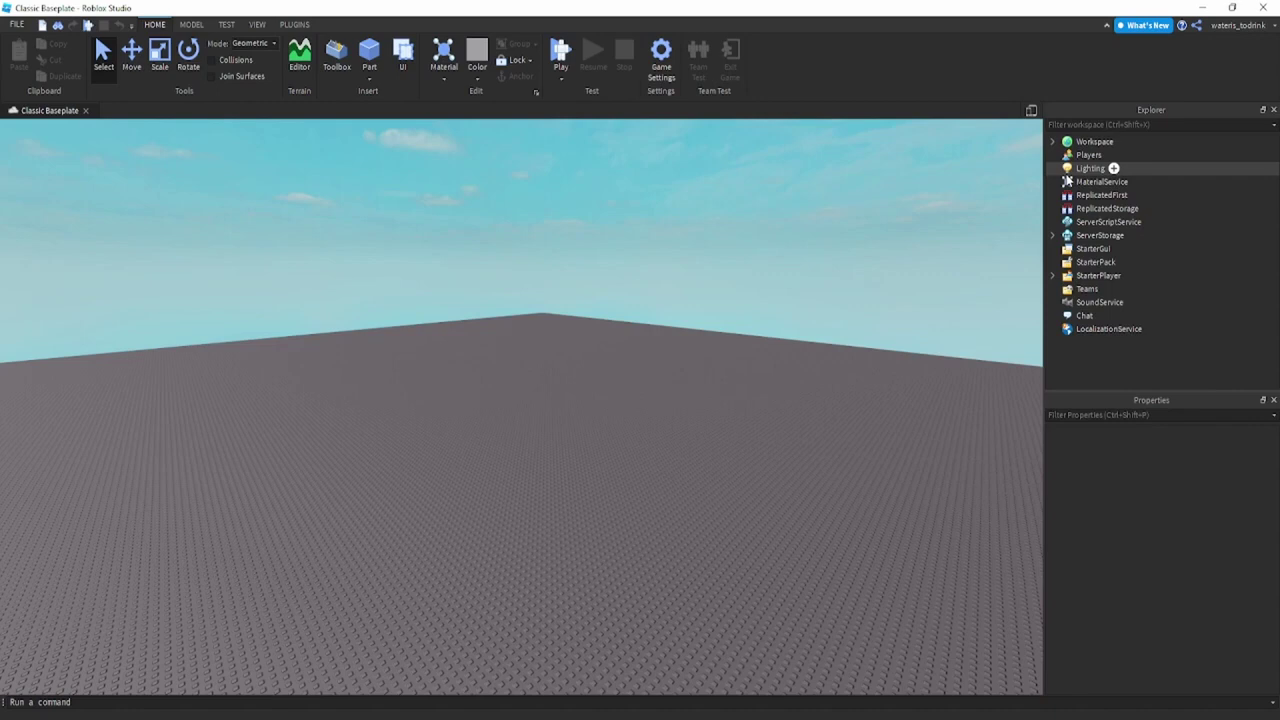
# - Set Lighting's Ambient colour to brown [170, 127, 90]
pyautogui.click(1078, 172)
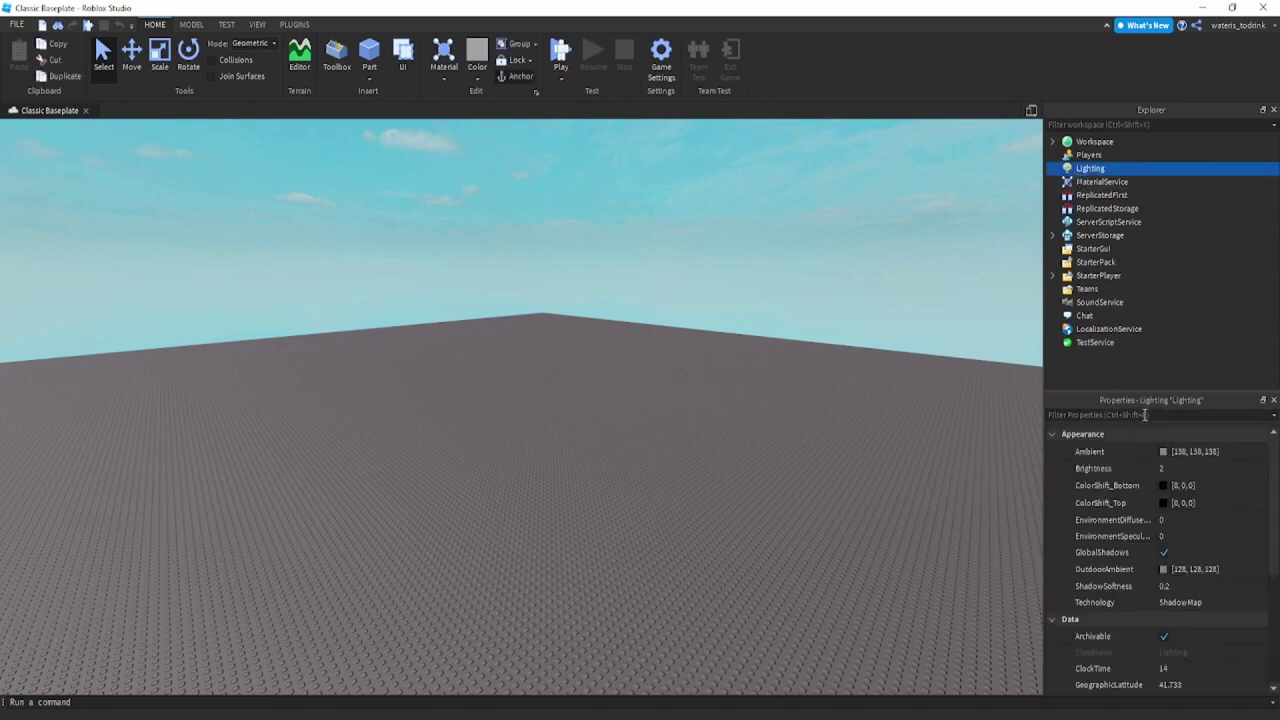
pyautogui.click(1164, 451)
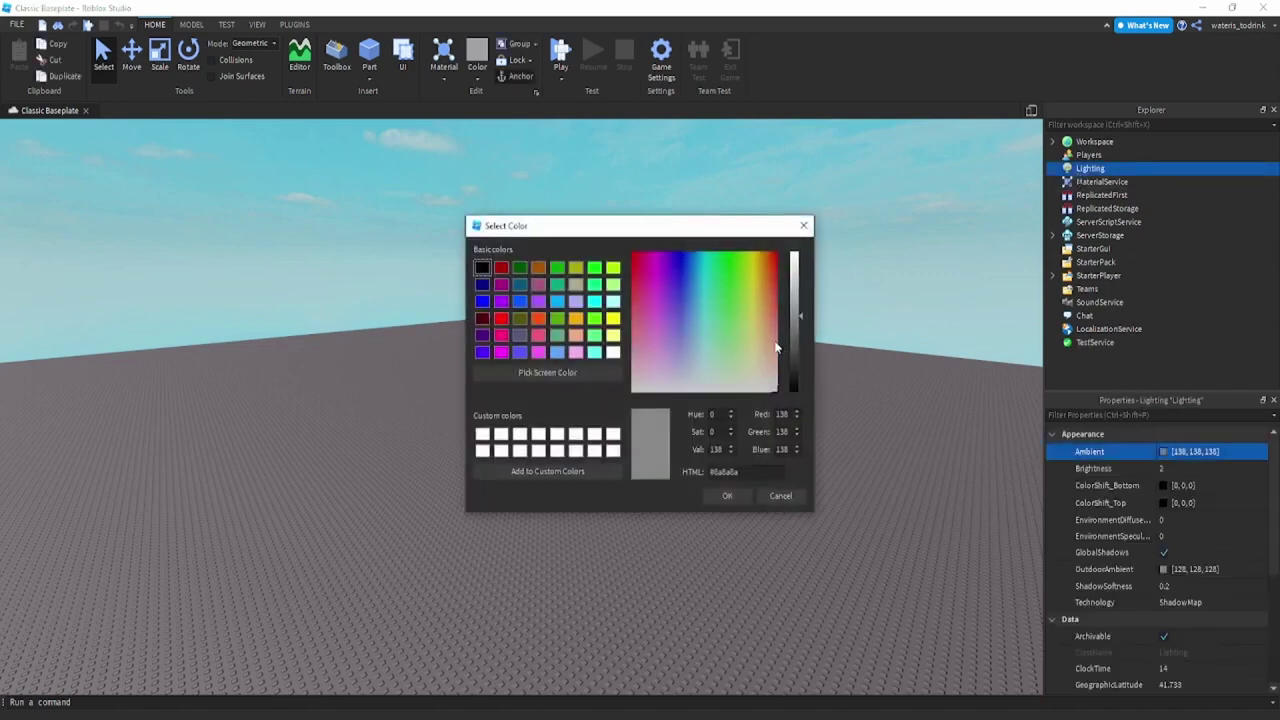
pyautogui.moveTo(767, 336); pyautogui.dragTo(796, 298)
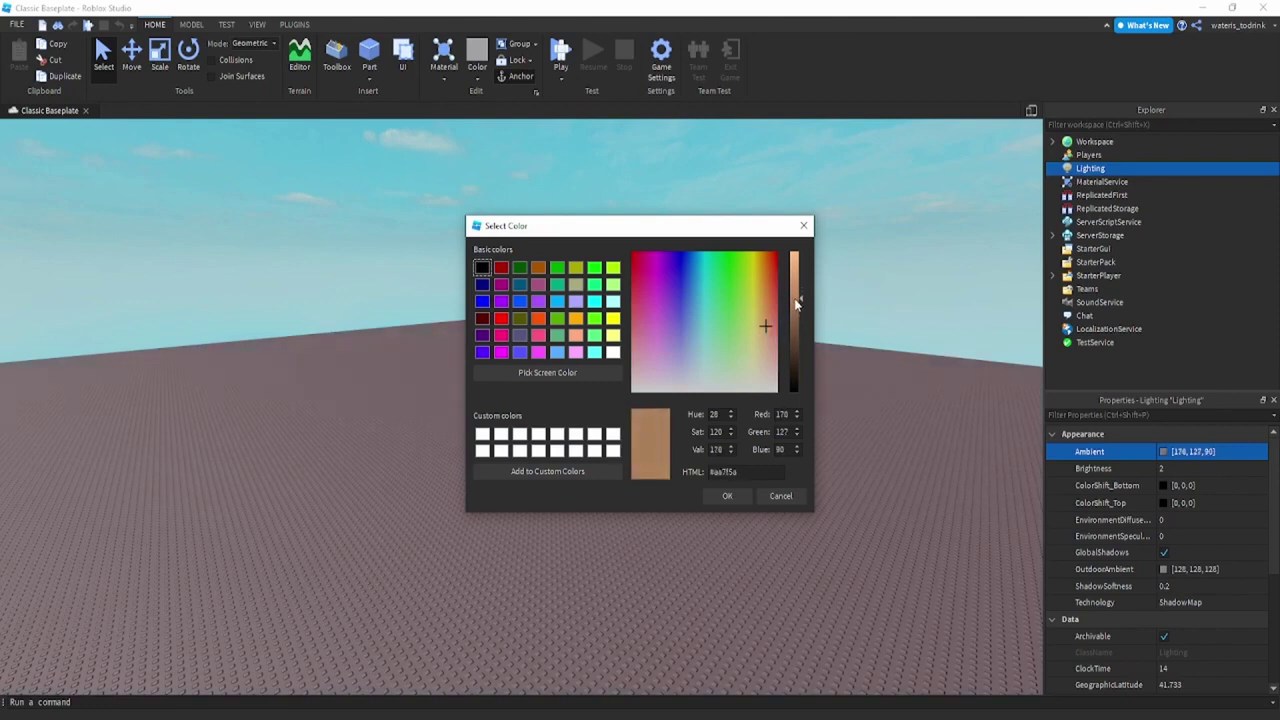
pyautogui.click(729, 496)
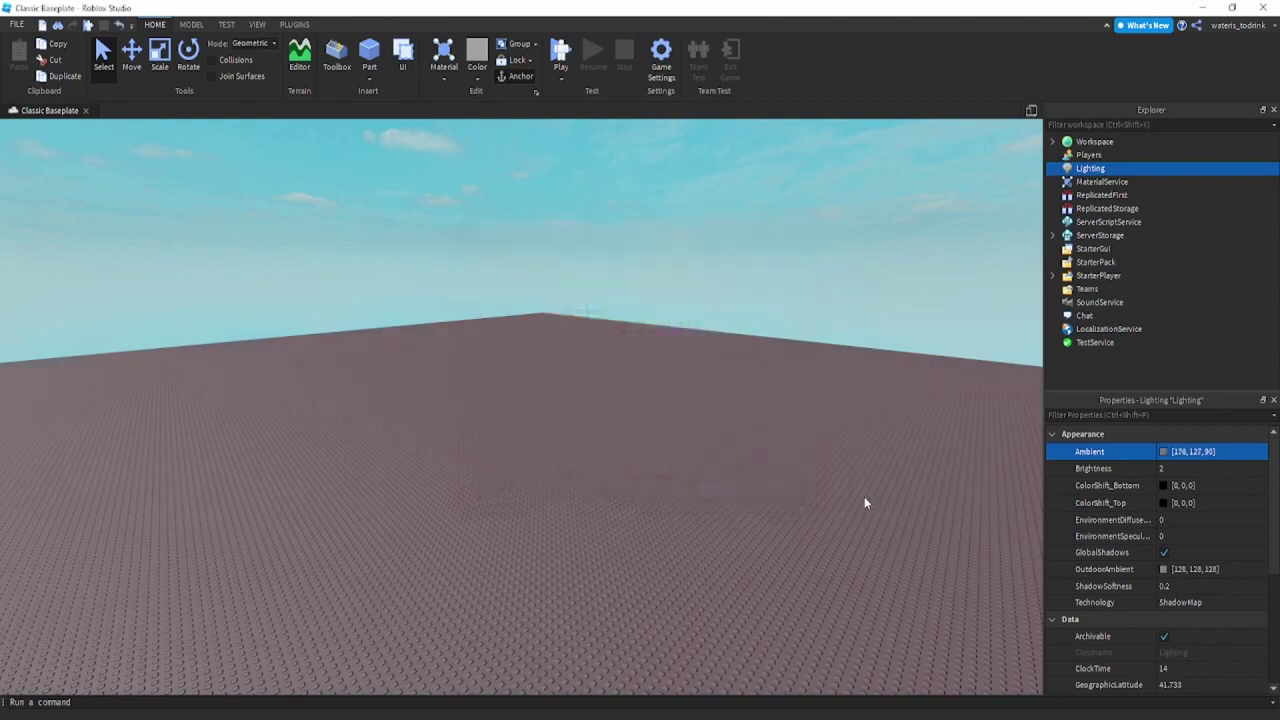
# - Set ColorShift_Bottom to purple [165, 118, 206]
pyautogui.click(1165, 485)
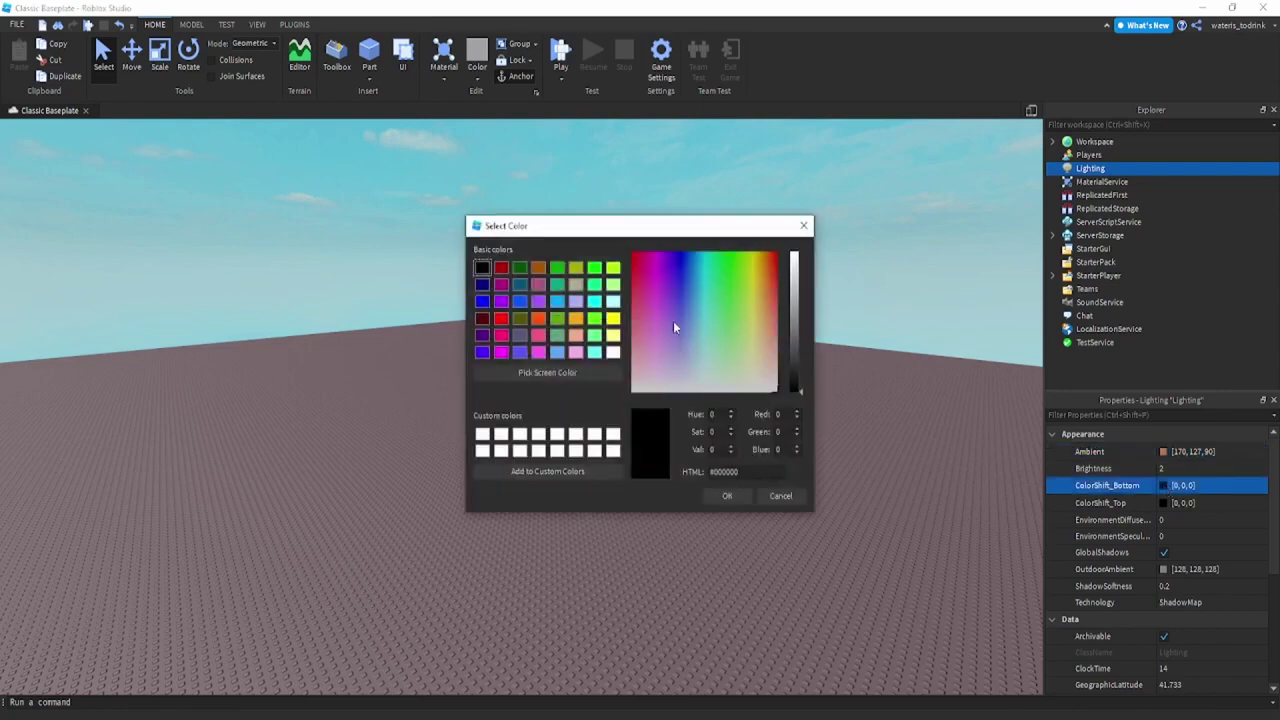
pyautogui.moveTo(671, 346); pyautogui.dragTo(667, 335)
pyautogui.moveTo(793, 297); pyautogui.dragTo(795, 285)
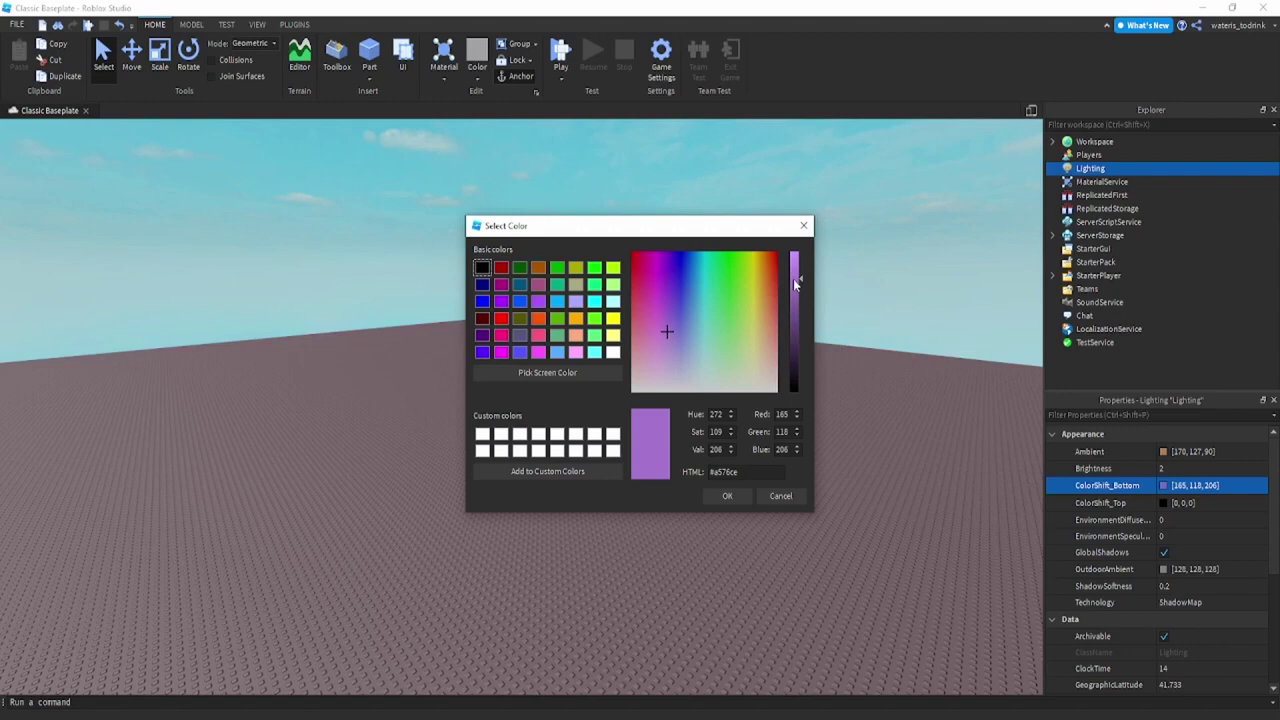
pyautogui.click(727, 497)
# - Set ColorShift_Top to dark blue [48, 57, 107]
pyautogui.click(1190, 503)
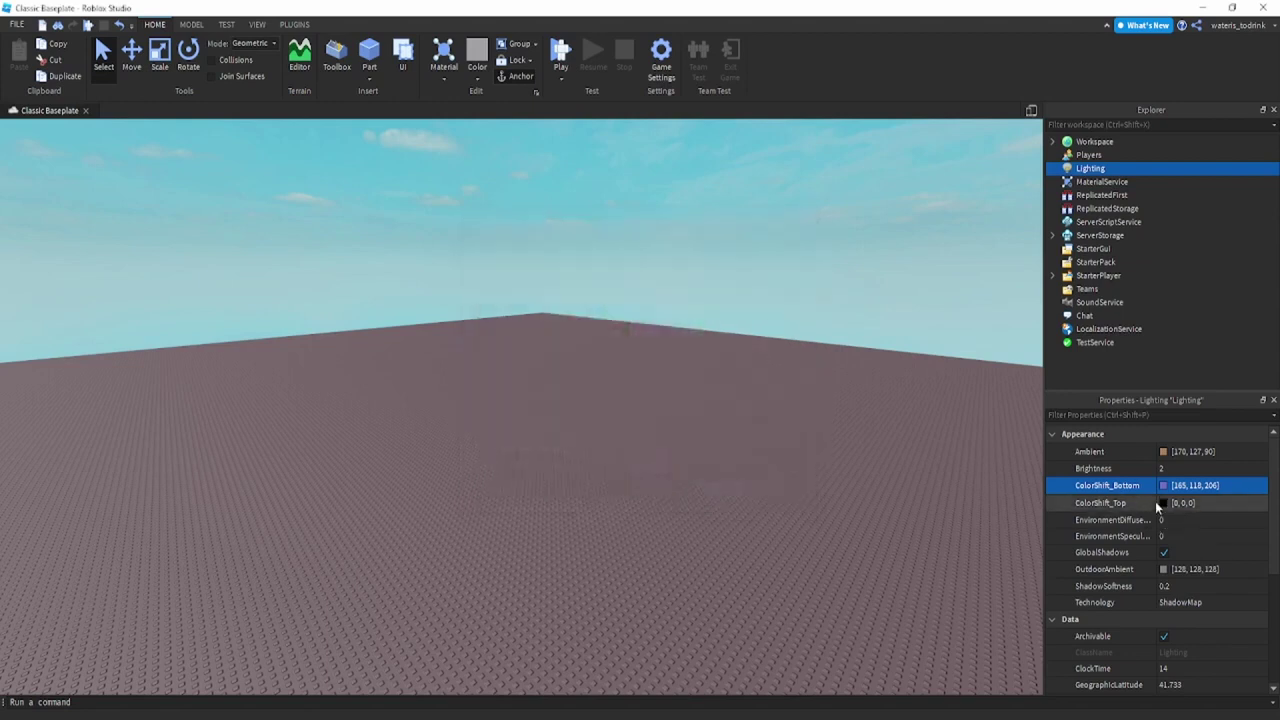
pyautogui.click(1162, 504)
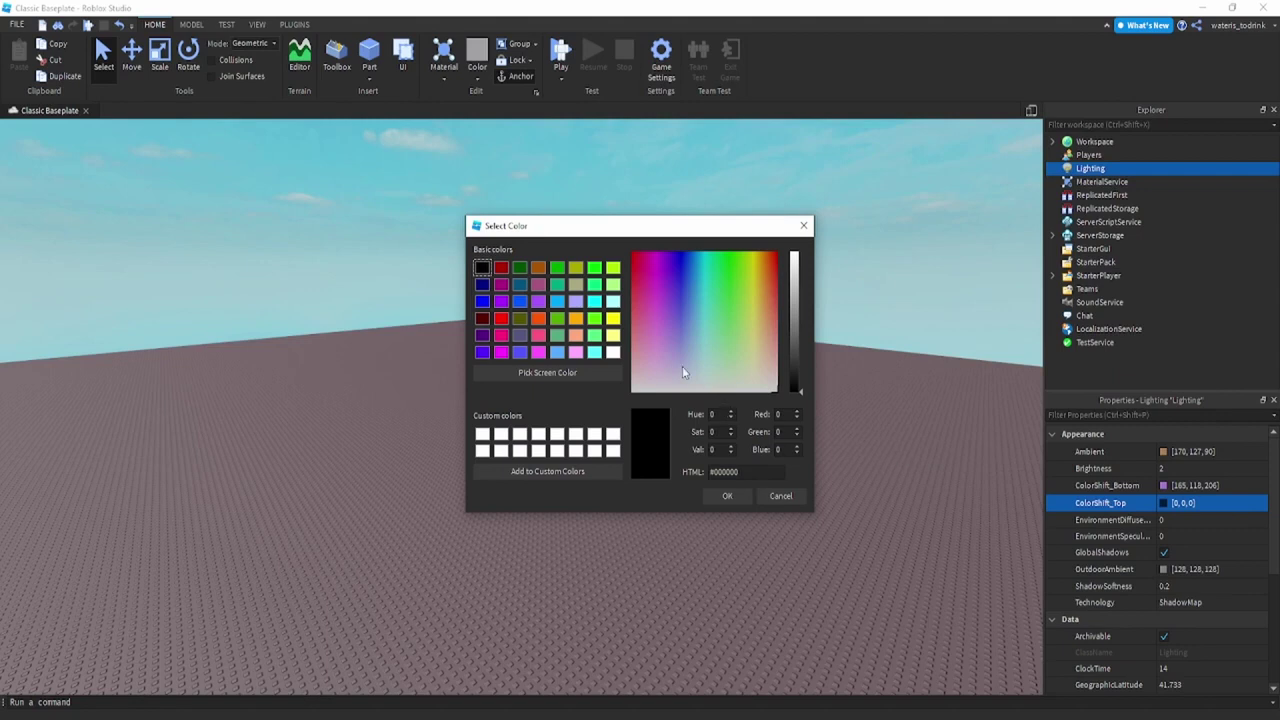
pyautogui.click(689, 337)
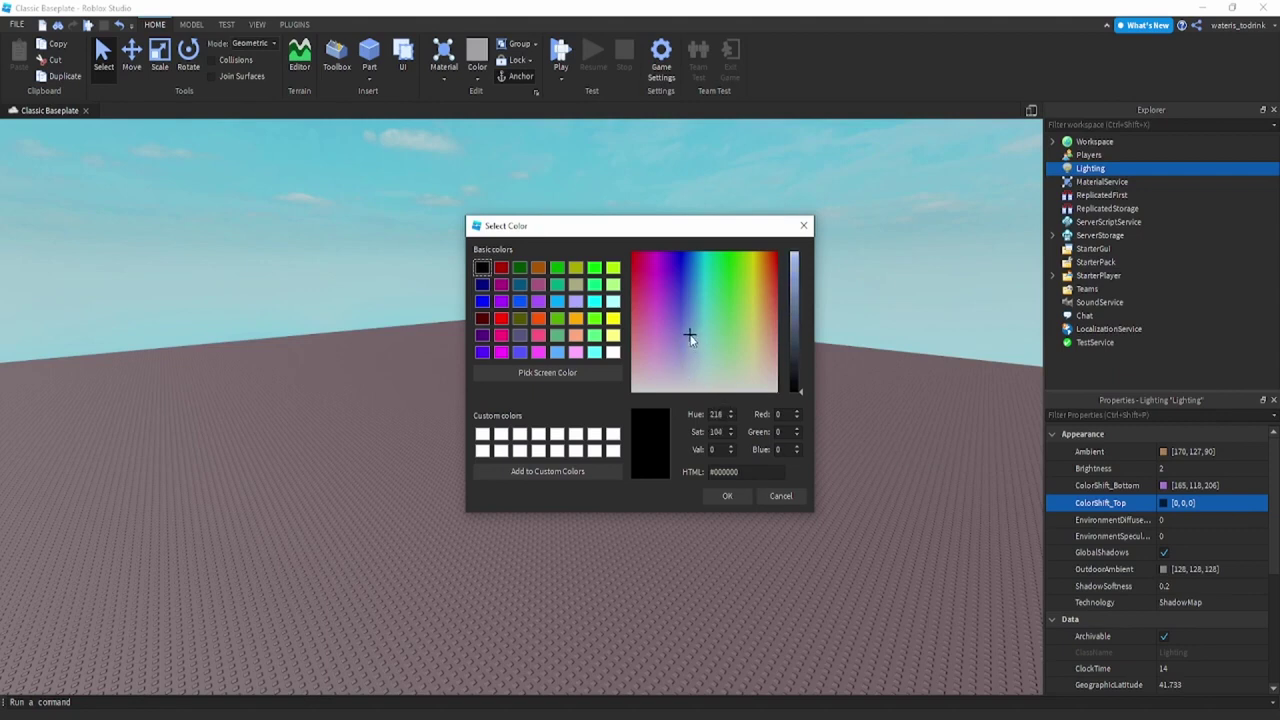
pyautogui.moveTo(689, 338); pyautogui.dragTo(684, 317)
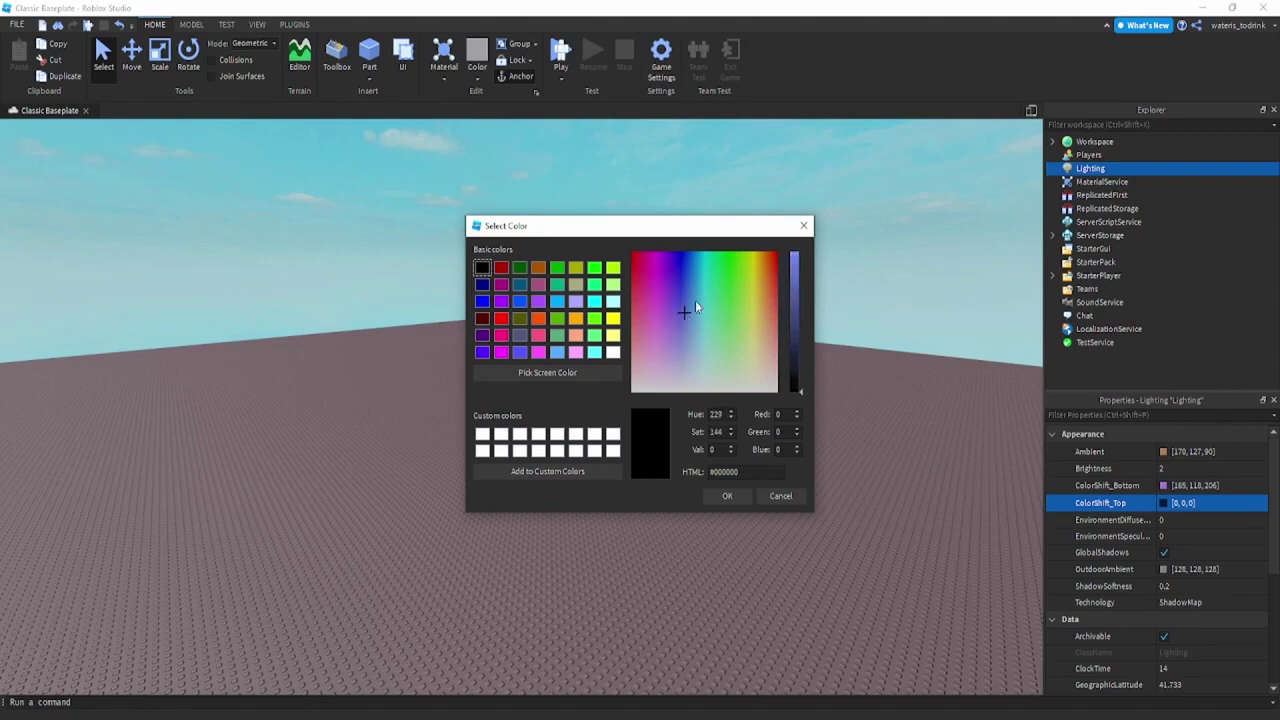
pyautogui.moveTo(799, 296); pyautogui.dragTo(794, 335)
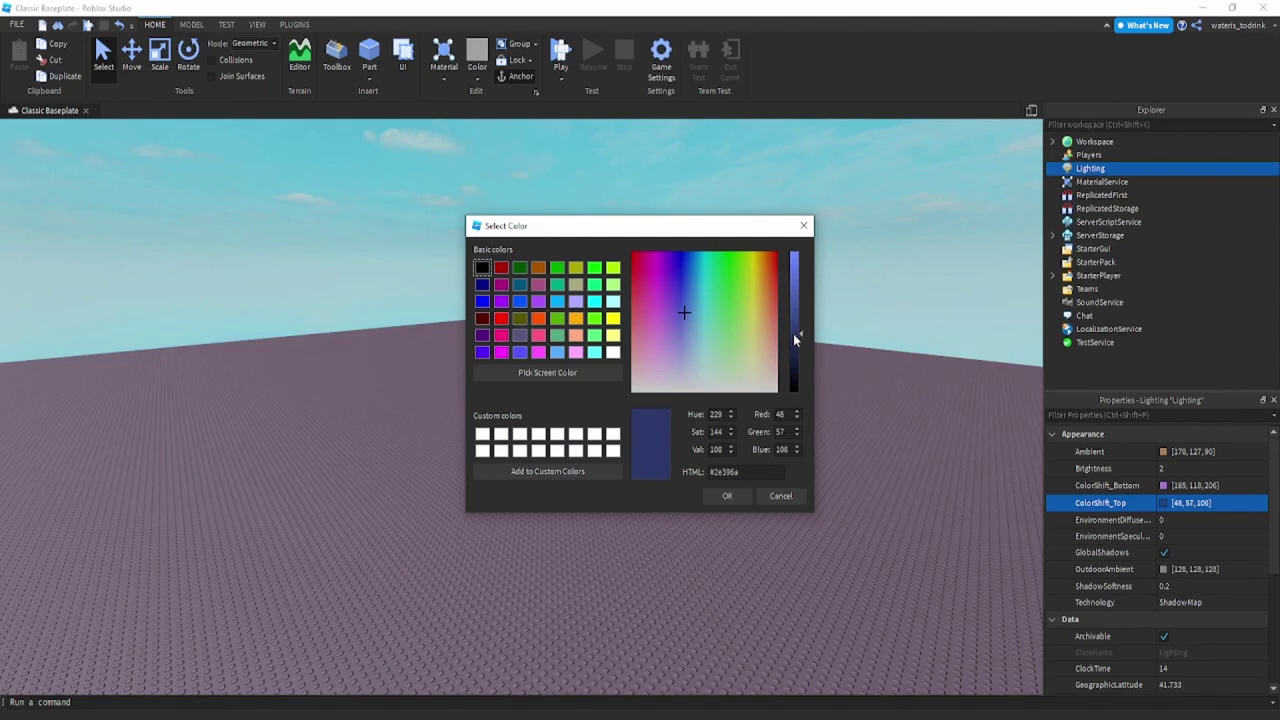
pyautogui.click(729, 496)
pyautogui.click(1229, 524)
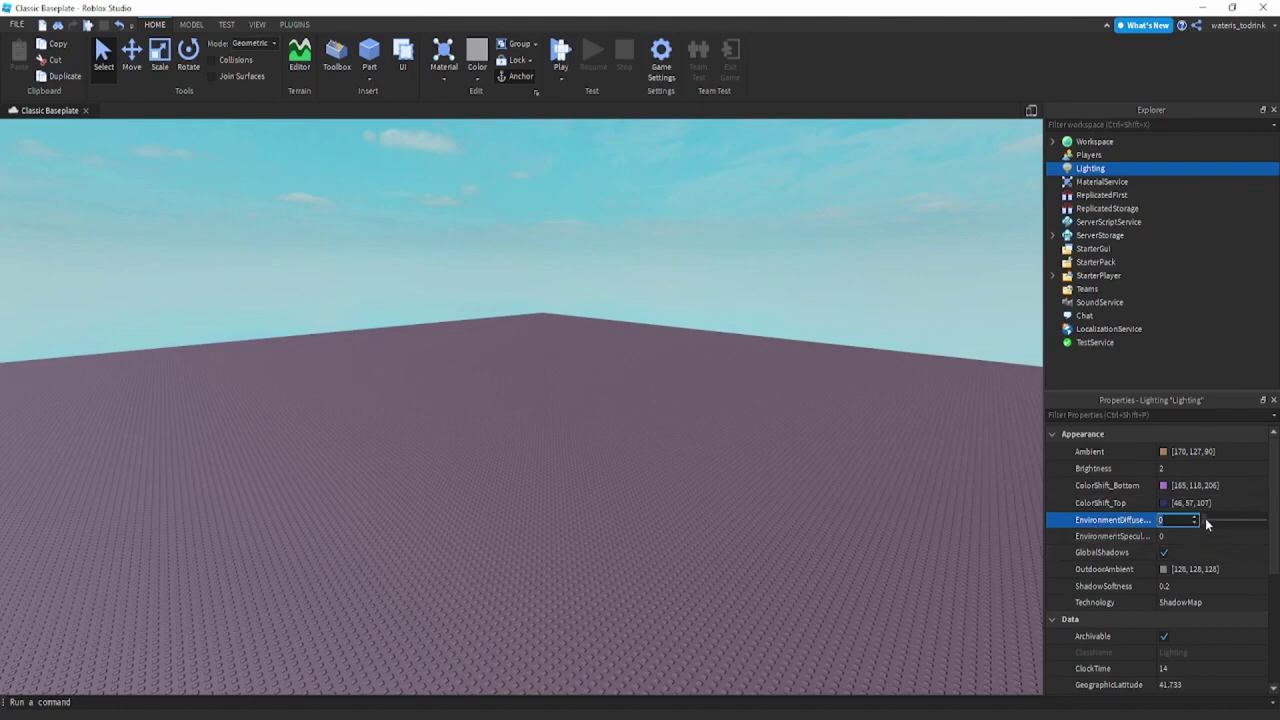
# - Raise EnvironmentDiffuseScale to 0.407 and EnvironmentSpecularScale to 0.132
pyautogui.moveTo(1205, 518); pyautogui.dragTo(1230, 529)
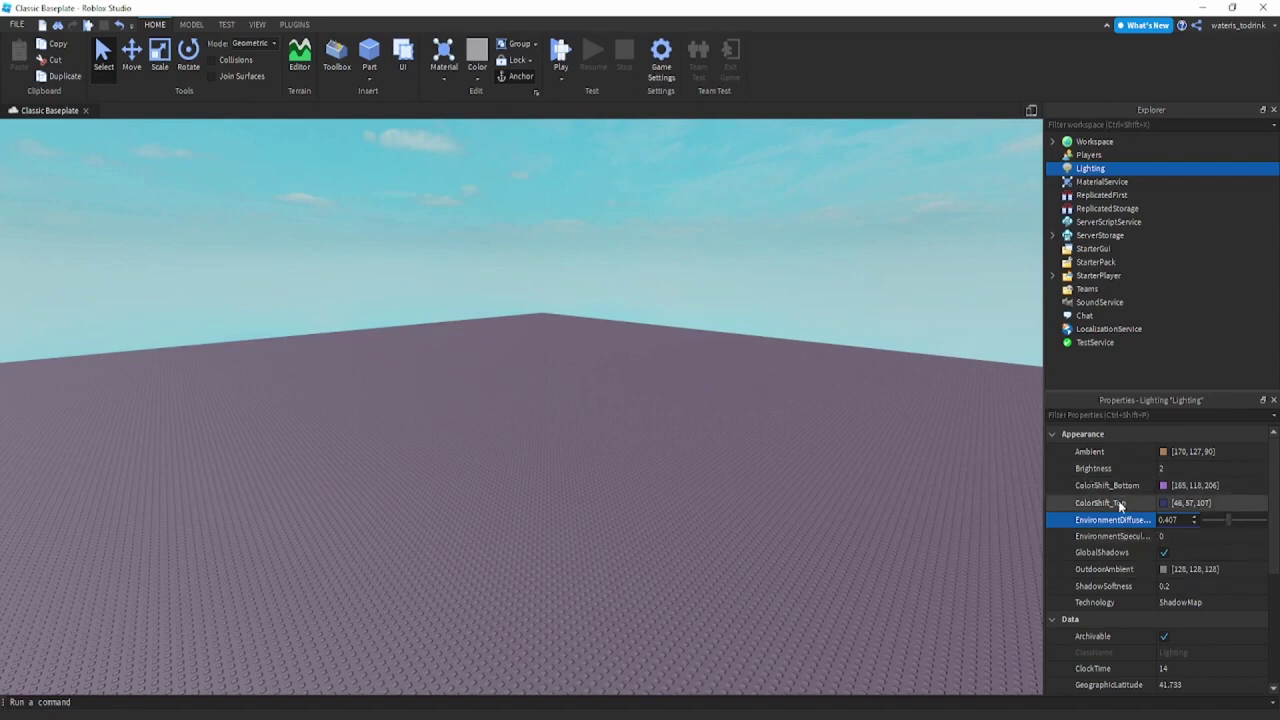
pyautogui.click(1188, 536)
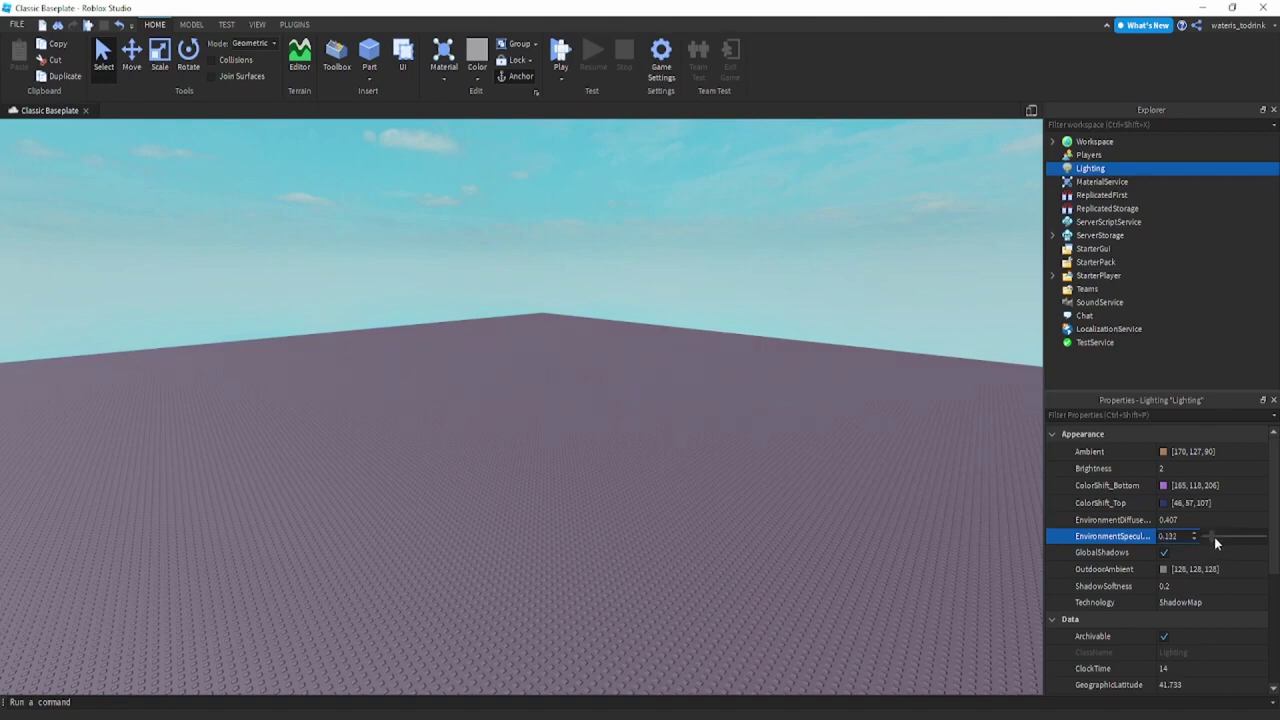
# - Change OutdoorAmbient from grey to a warm beige [191, 157, 124]
pyautogui.click(1163, 569)
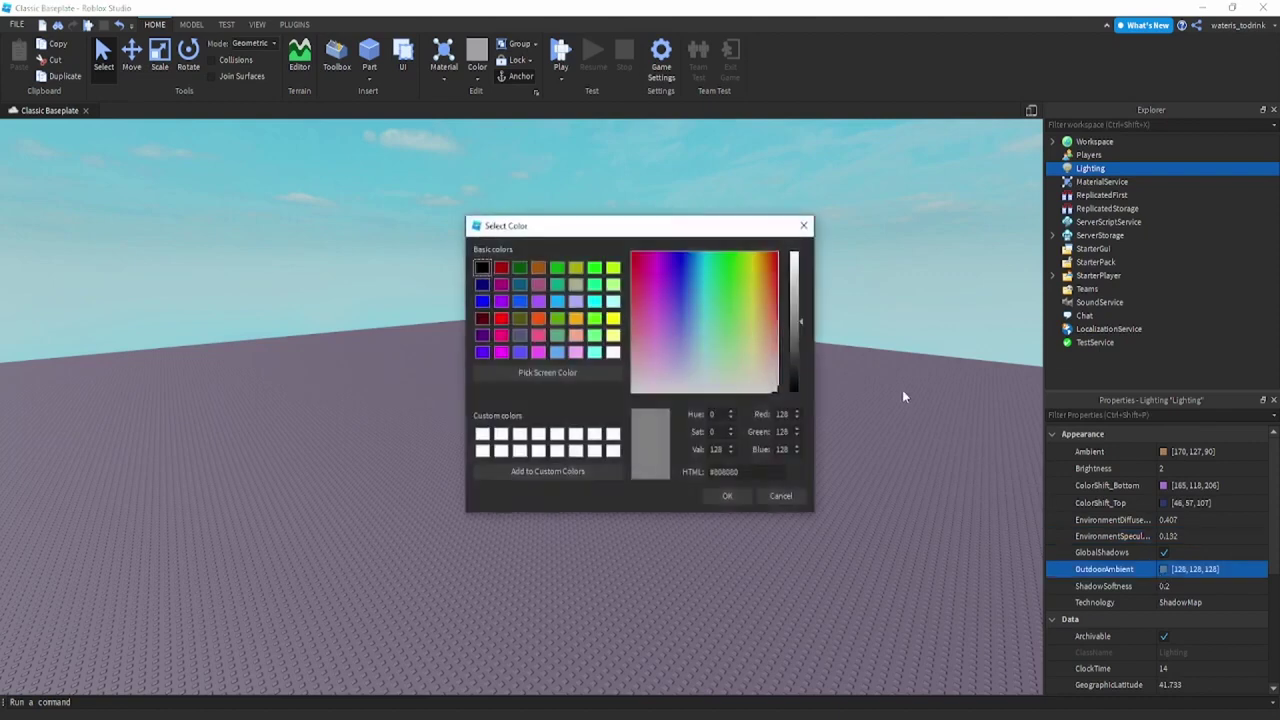
pyautogui.click(681, 356)
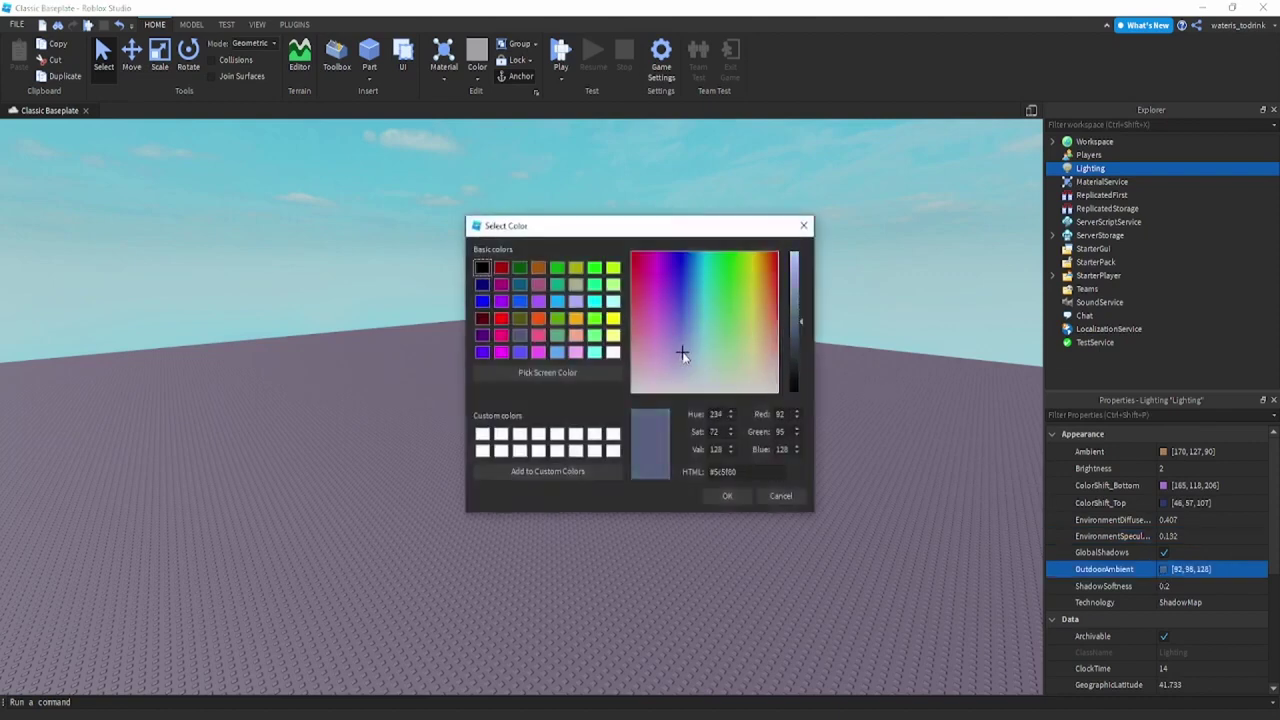
pyautogui.moveTo(797, 287)
pyautogui.mouseDown()
pyautogui.moveTo(795, 268)
pyautogui.moveTo(790, 300)
pyautogui.mouseUp()
pyautogui.click(765, 346)
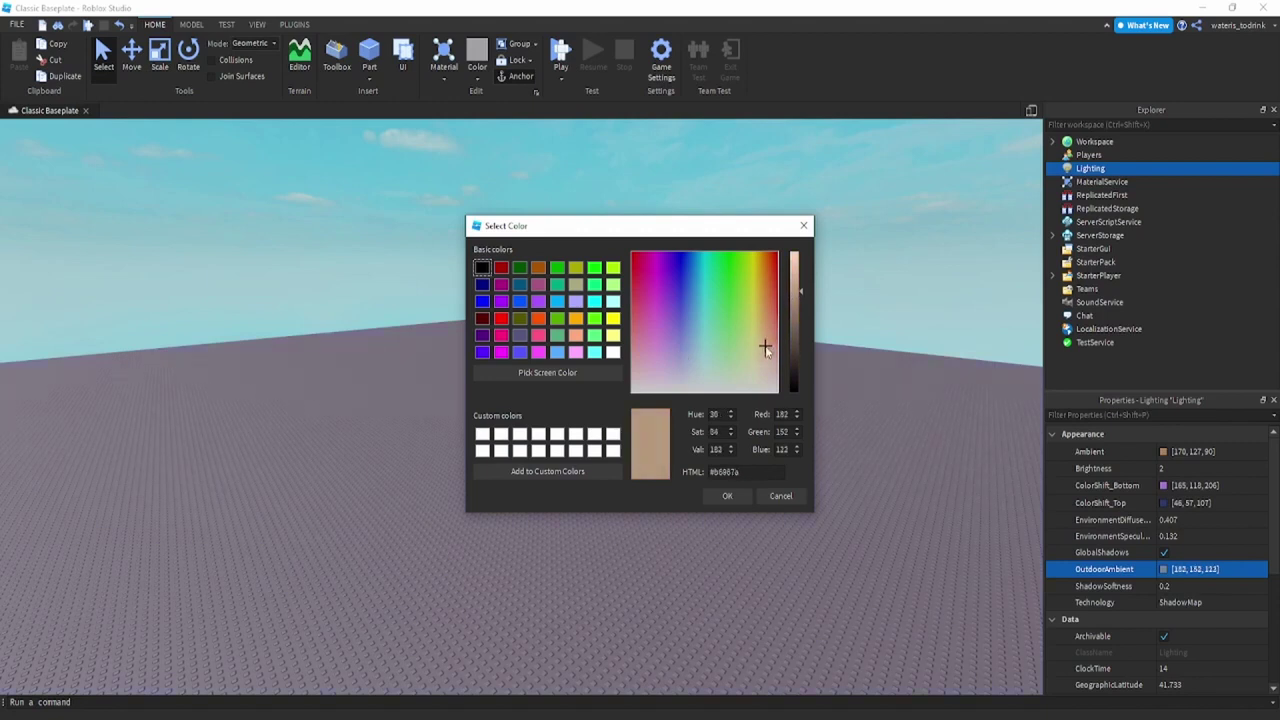
pyautogui.click(765, 342)
pyautogui.moveTo(796, 286); pyautogui.dragTo(796, 290)
pyautogui.click(727, 496)
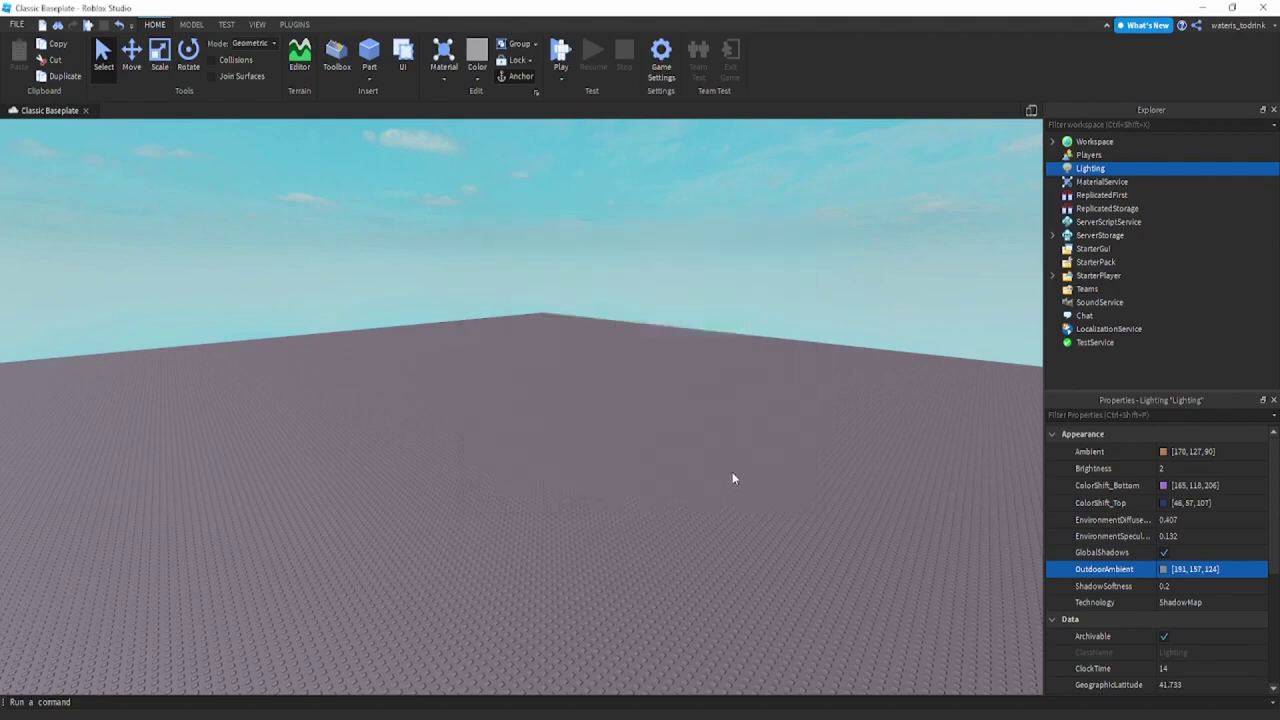
pyautogui.moveTo(732, 478); pyautogui.dragTo(778, 511, button='right')
# - Set ShadowSoftness to 0.53 and ClockTime to 13.4, making TimeOfDay 13:24:00
pyautogui.click(1183, 592)
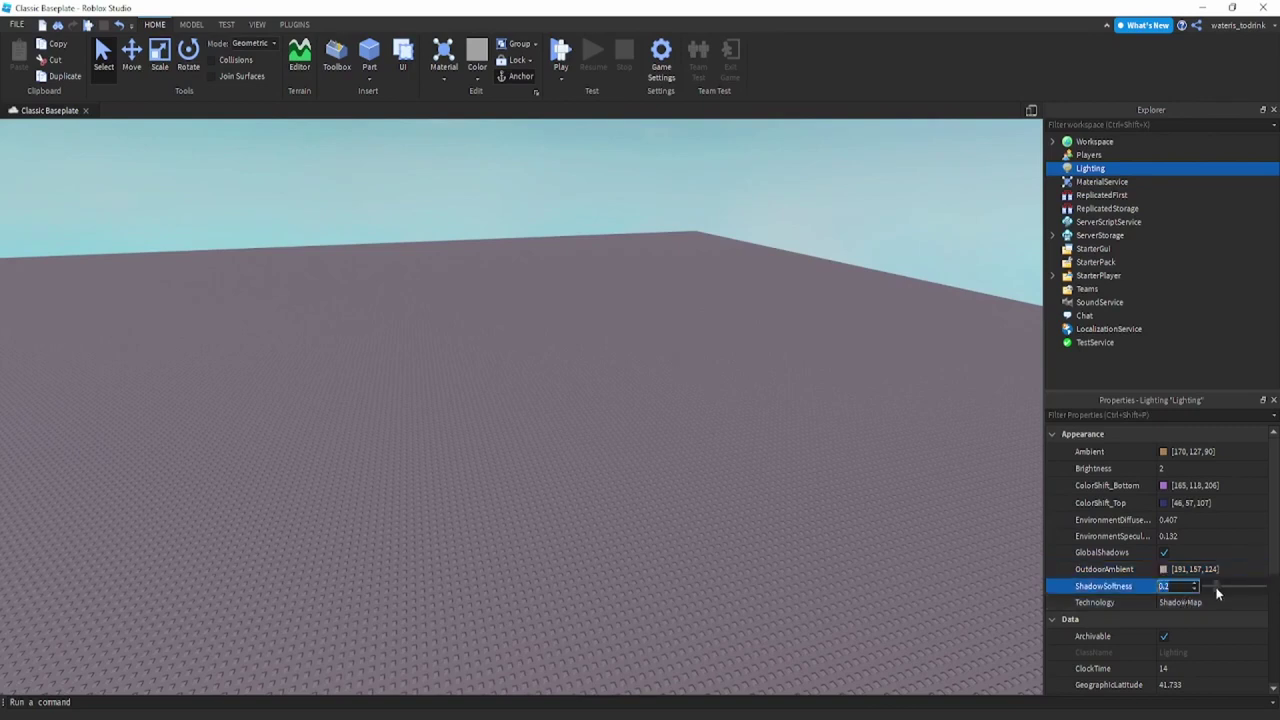
pyautogui.moveTo(1217, 590); pyautogui.dragTo(1236, 600)
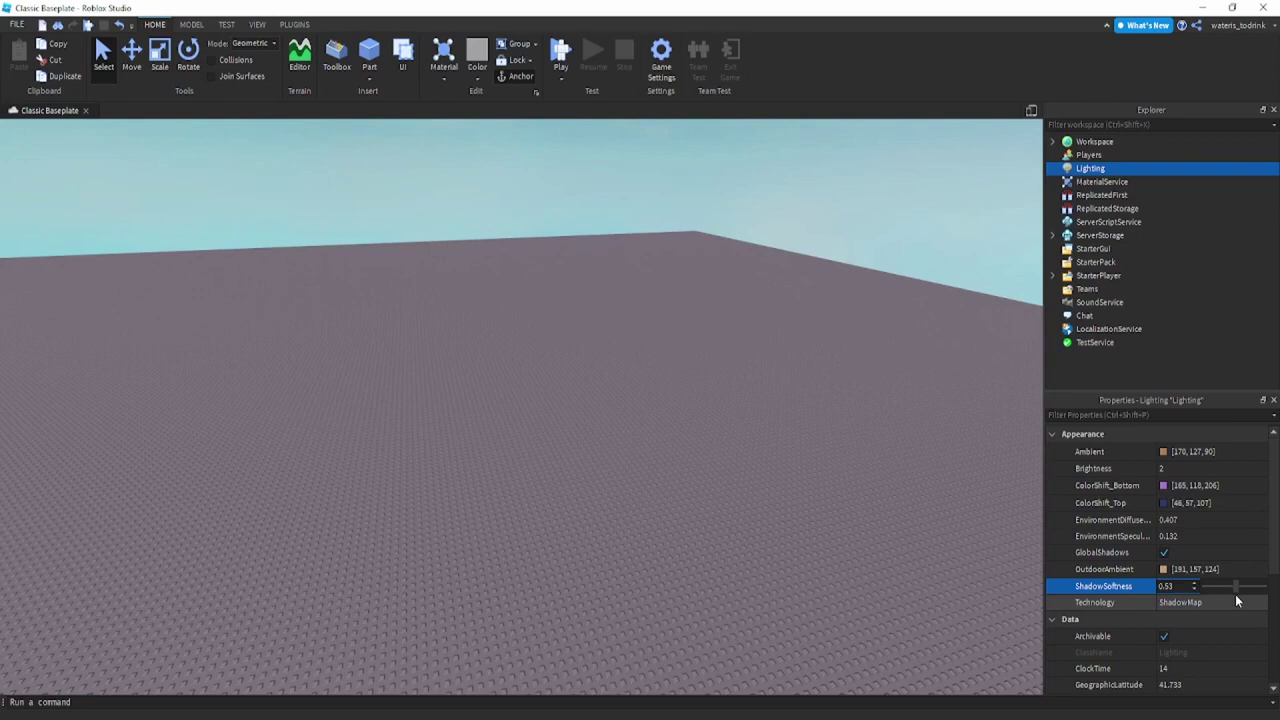
pyautogui.click(1098, 588)
pyautogui.scroll(-4, 1153, 610)
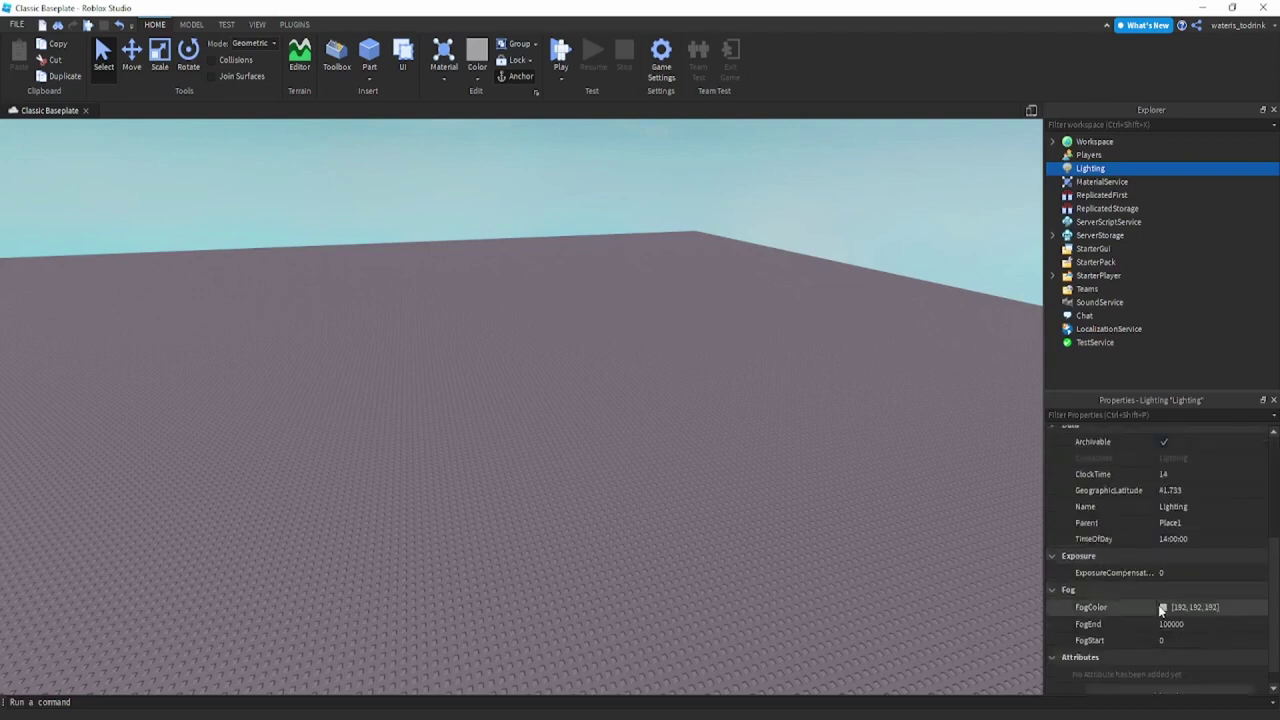
pyautogui.click(1185, 472)
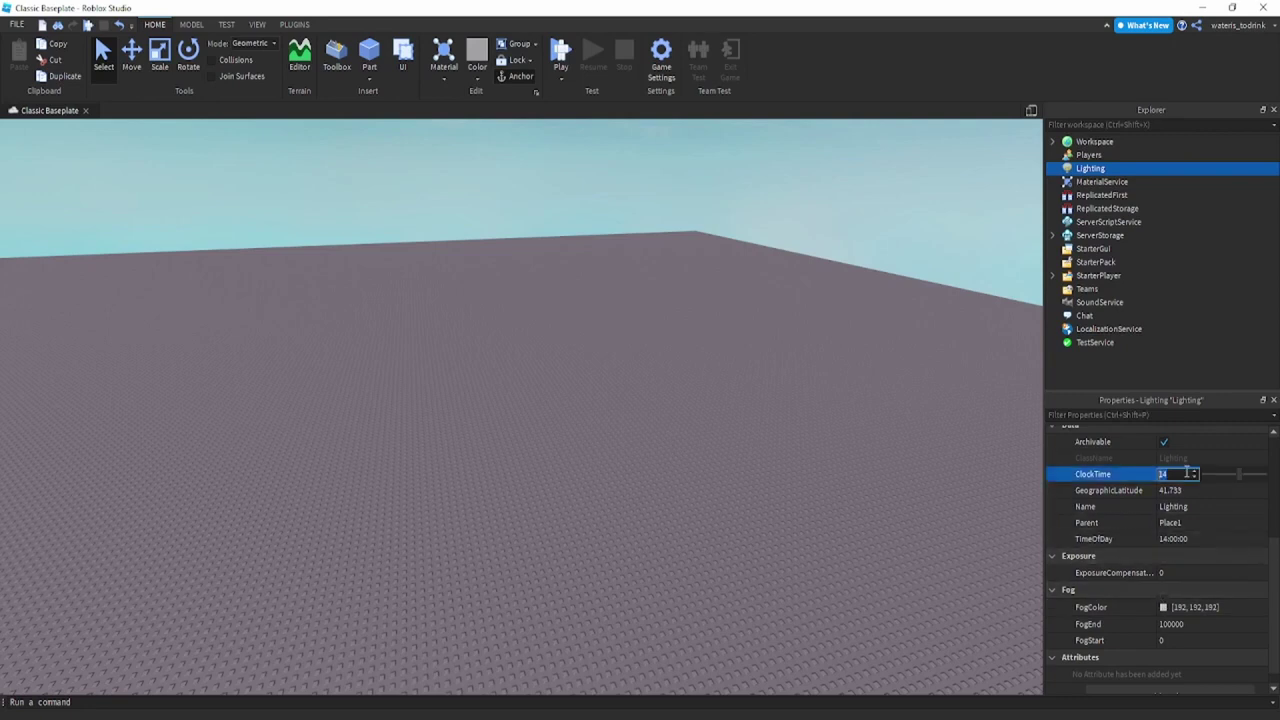
pyautogui.write('13.4')
pyautogui.press('Return')
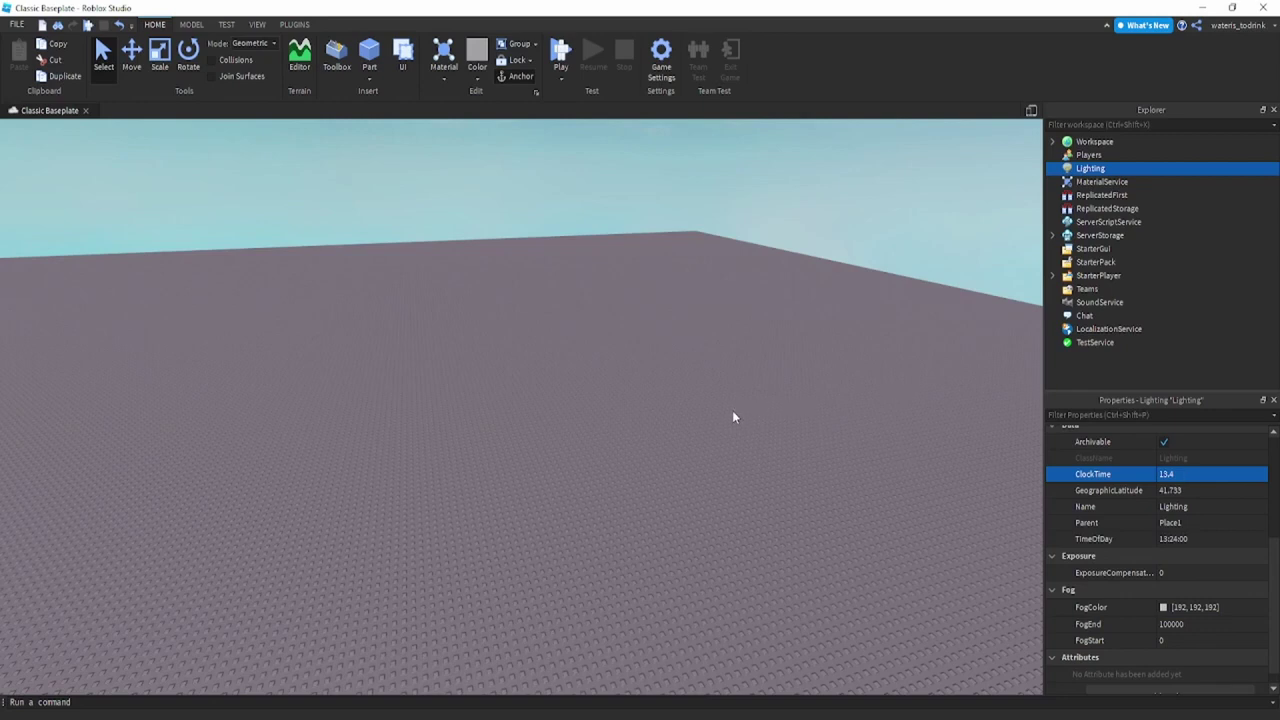
# - Set the Lighting FogColor to blue [114, 131, 192]
pyautogui.click(1162, 609)
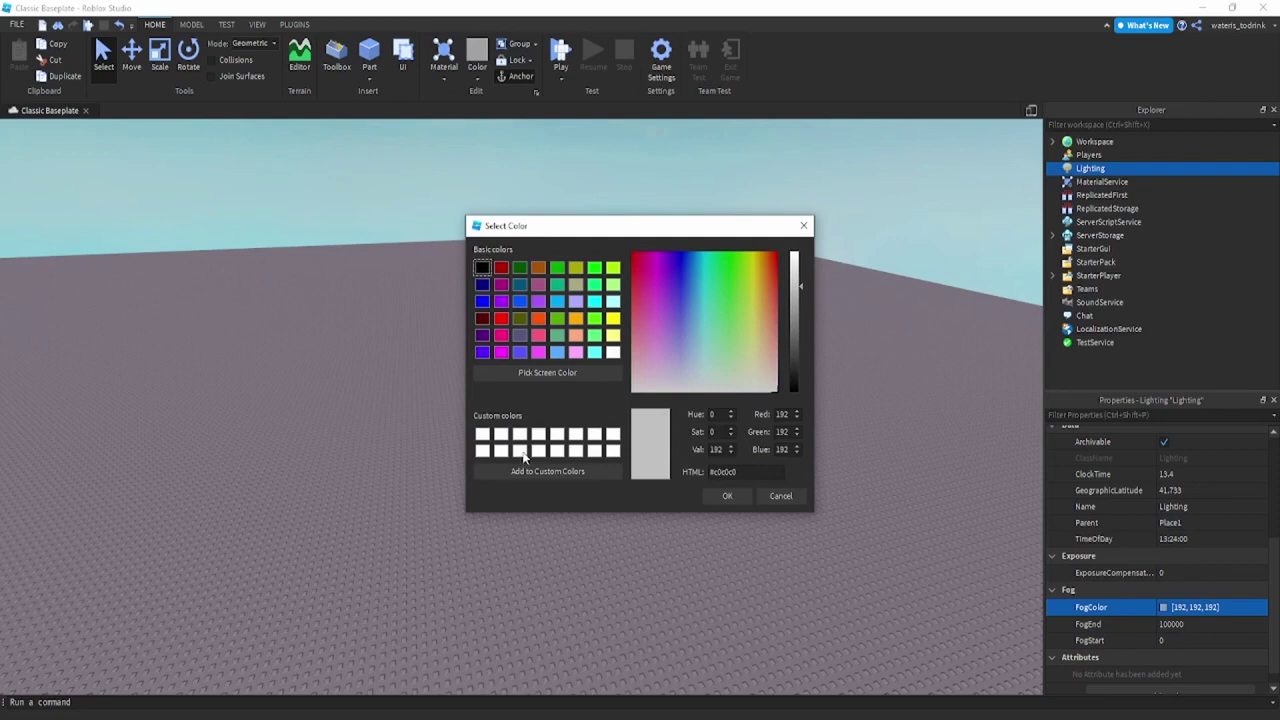
pyautogui.click(686, 332)
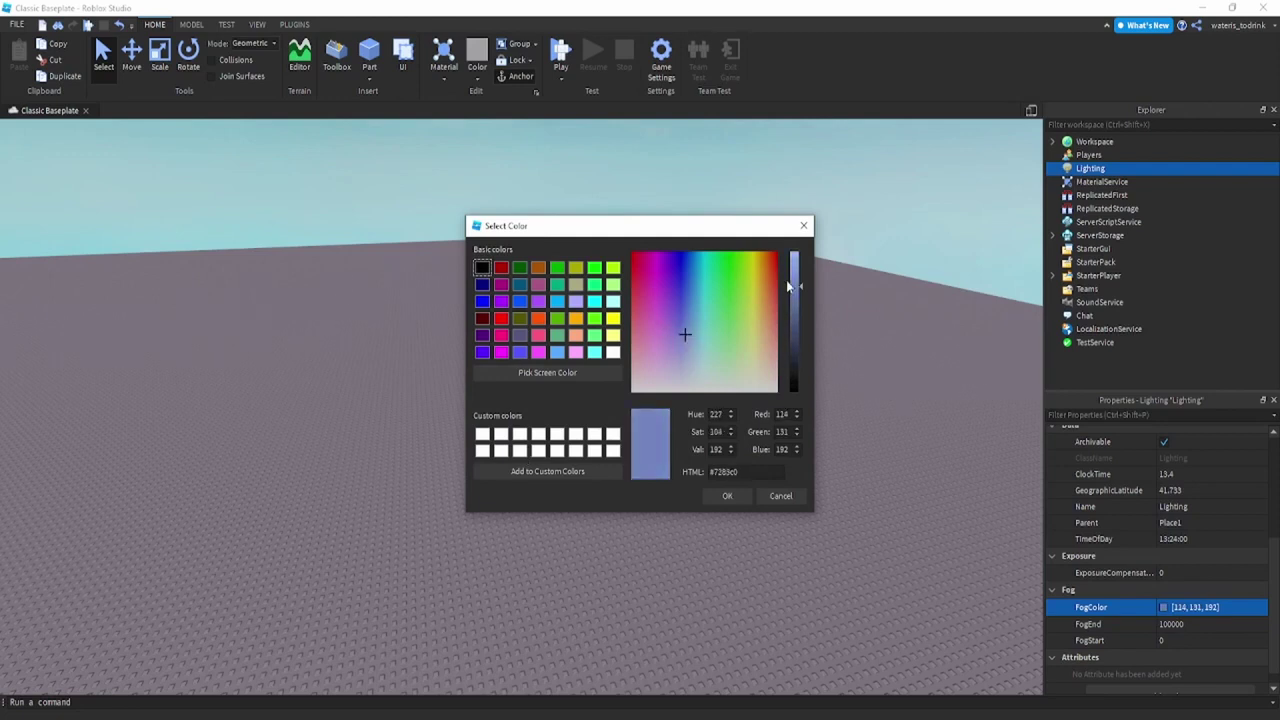
pyautogui.click(714, 493)
# - Reduce FogEnd from 100000 to 2500
pyautogui.click(1225, 624)
pyautogui.write('2500')
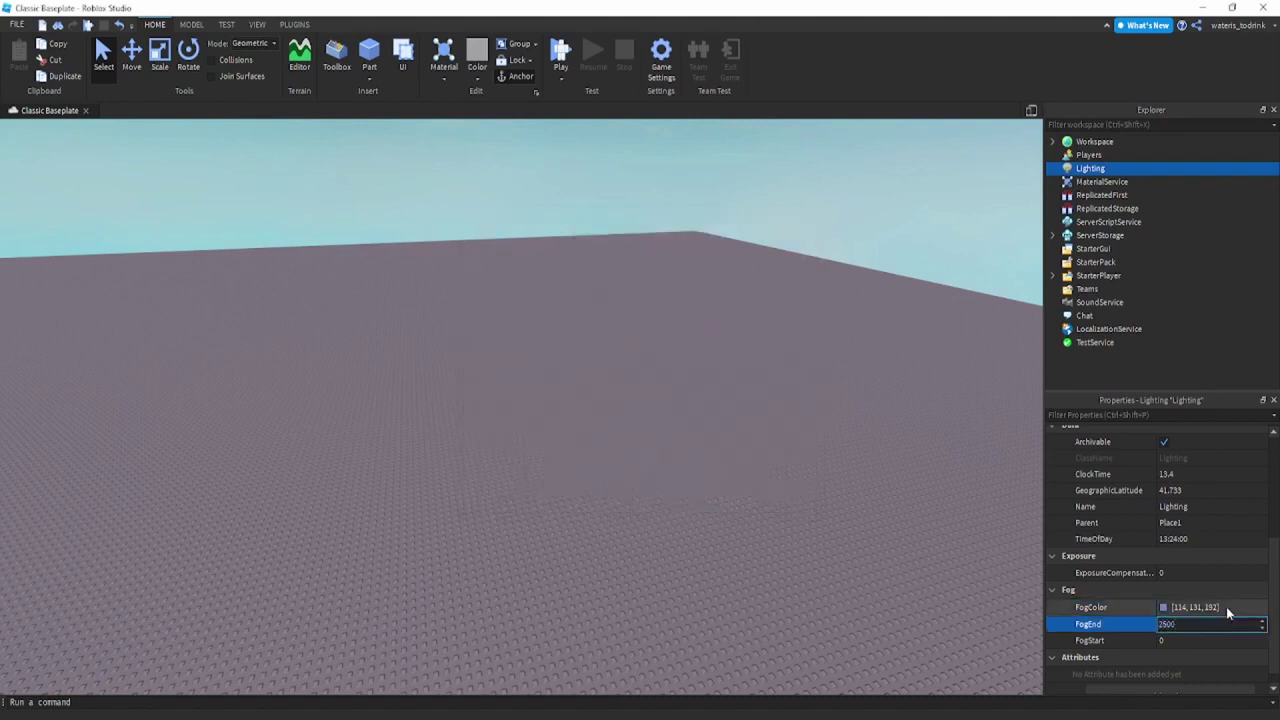
pyautogui.press('Return')
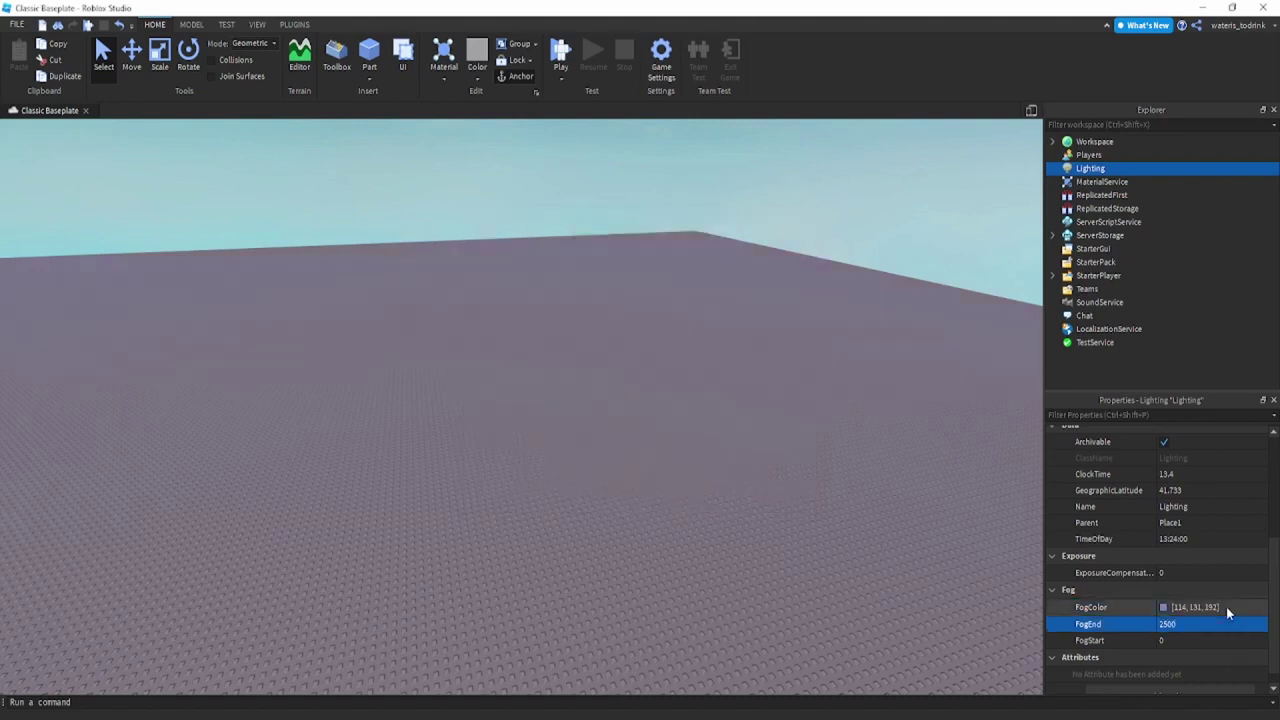
pyautogui.moveTo(789, 468); pyautogui.dragTo(789, 474, button='right')
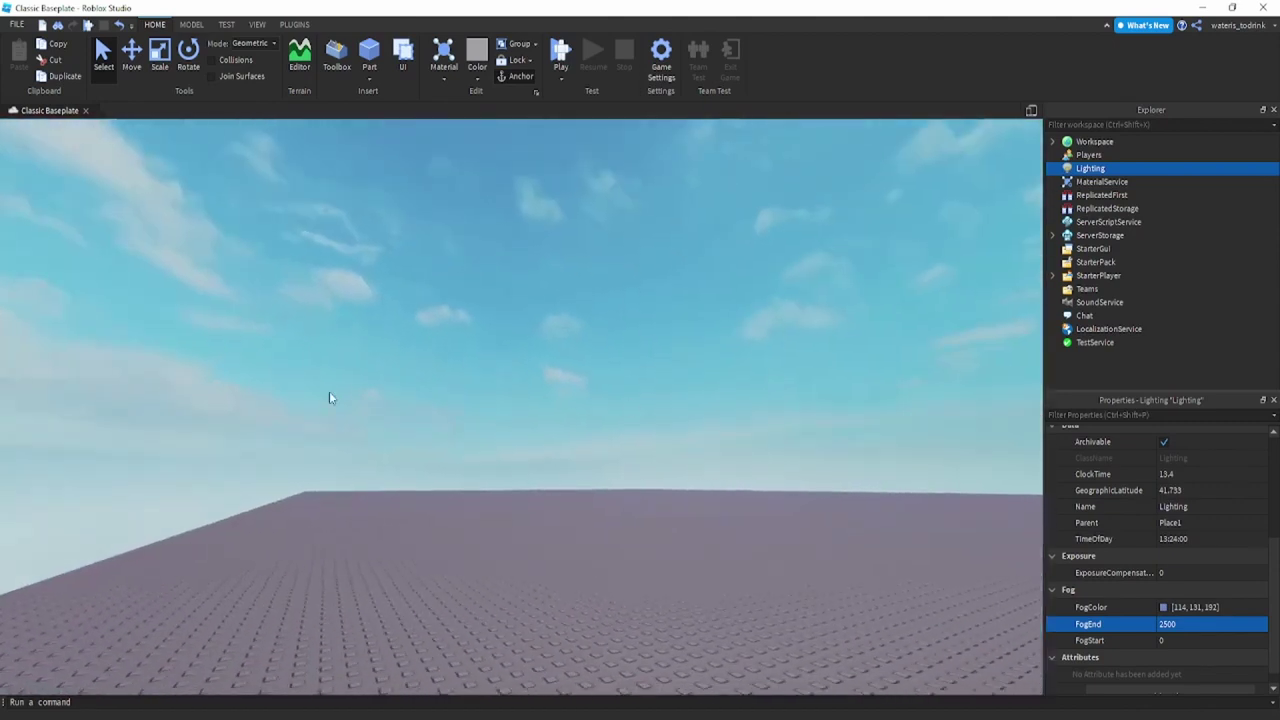
pyautogui.moveTo(641, 420); pyautogui.dragTo(641, 420, button='right')
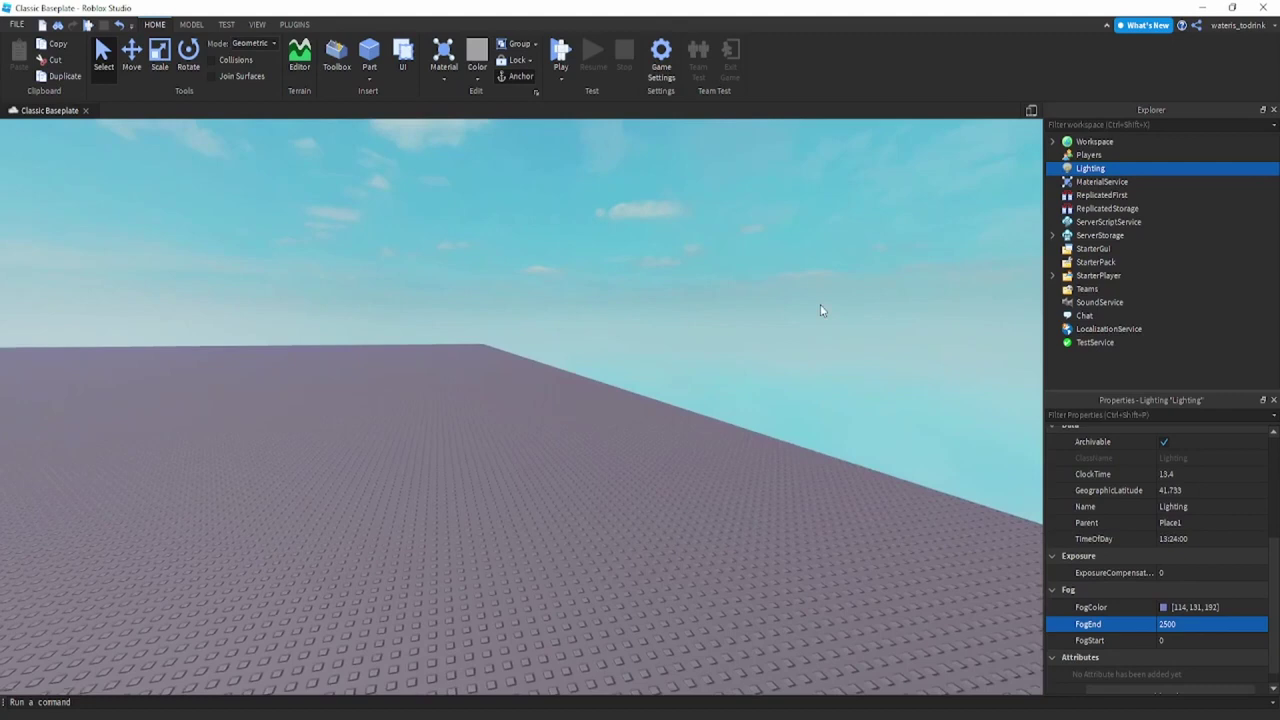
pyautogui.moveTo(1102, 170)
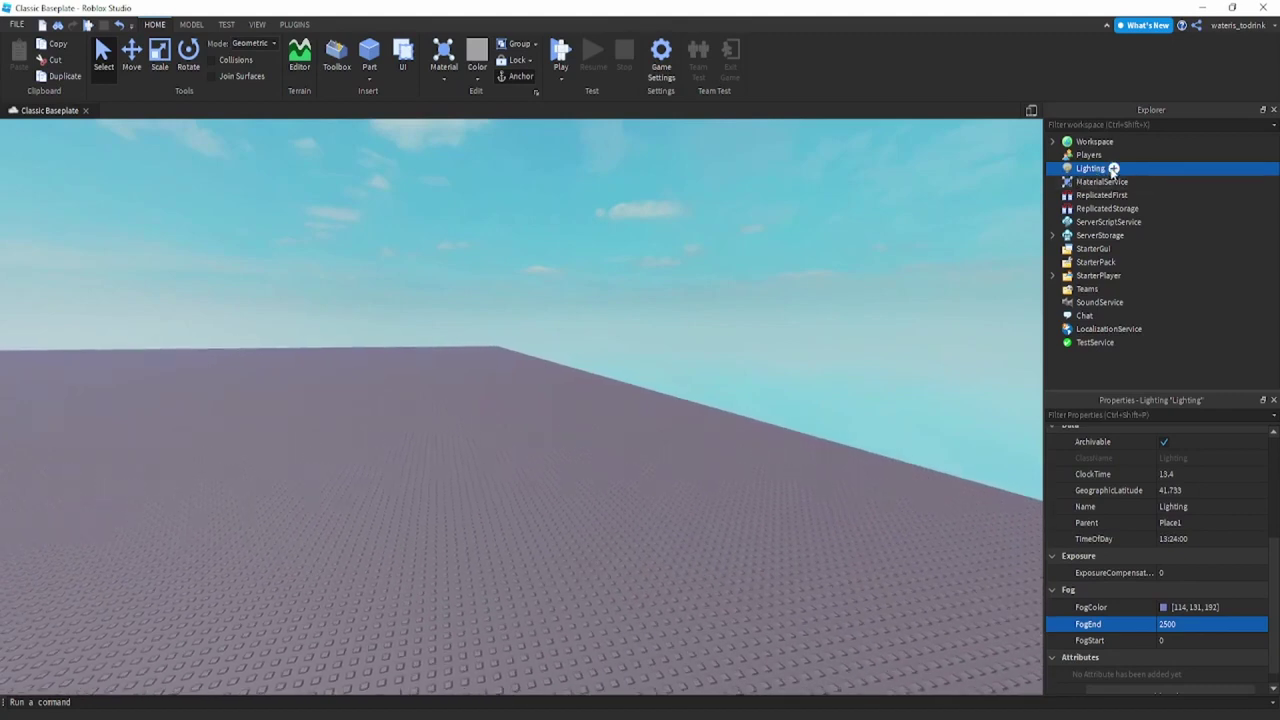
# - Insert a ColorCorrectionEffect under Lighting and set its Contrast to 0.2
pyautogui.click(1114, 169)
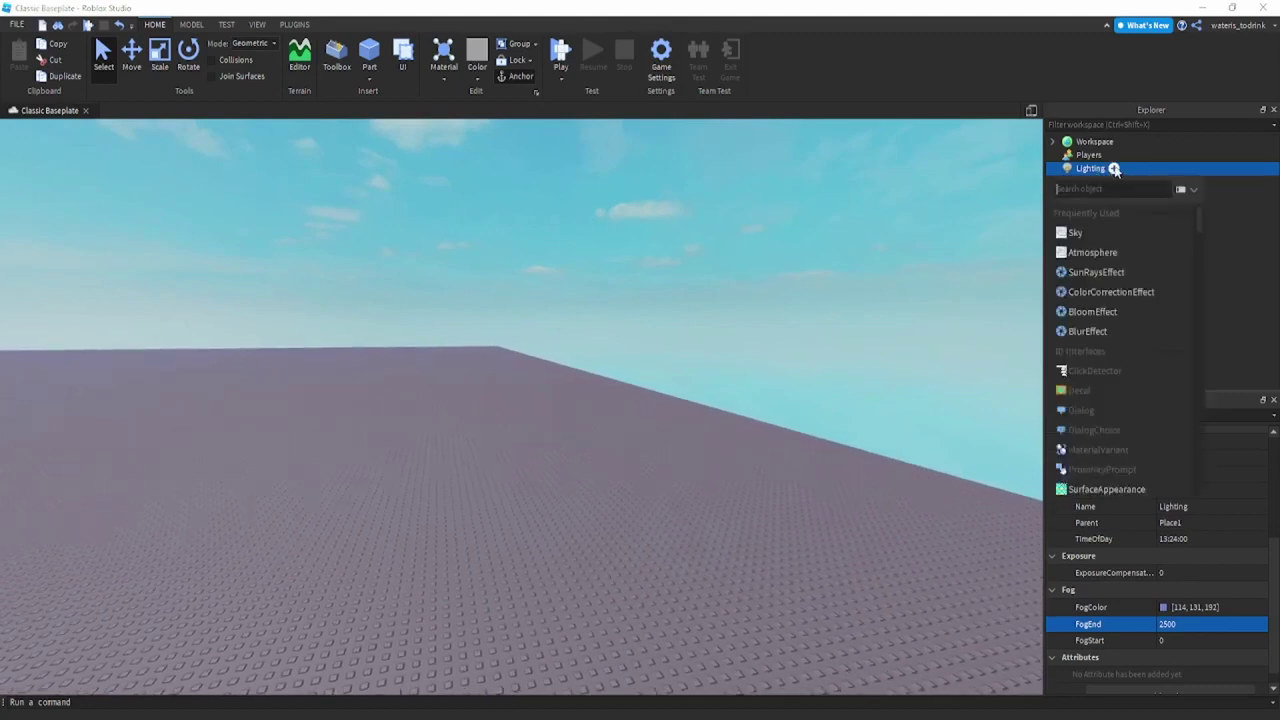
pyautogui.click(1101, 292)
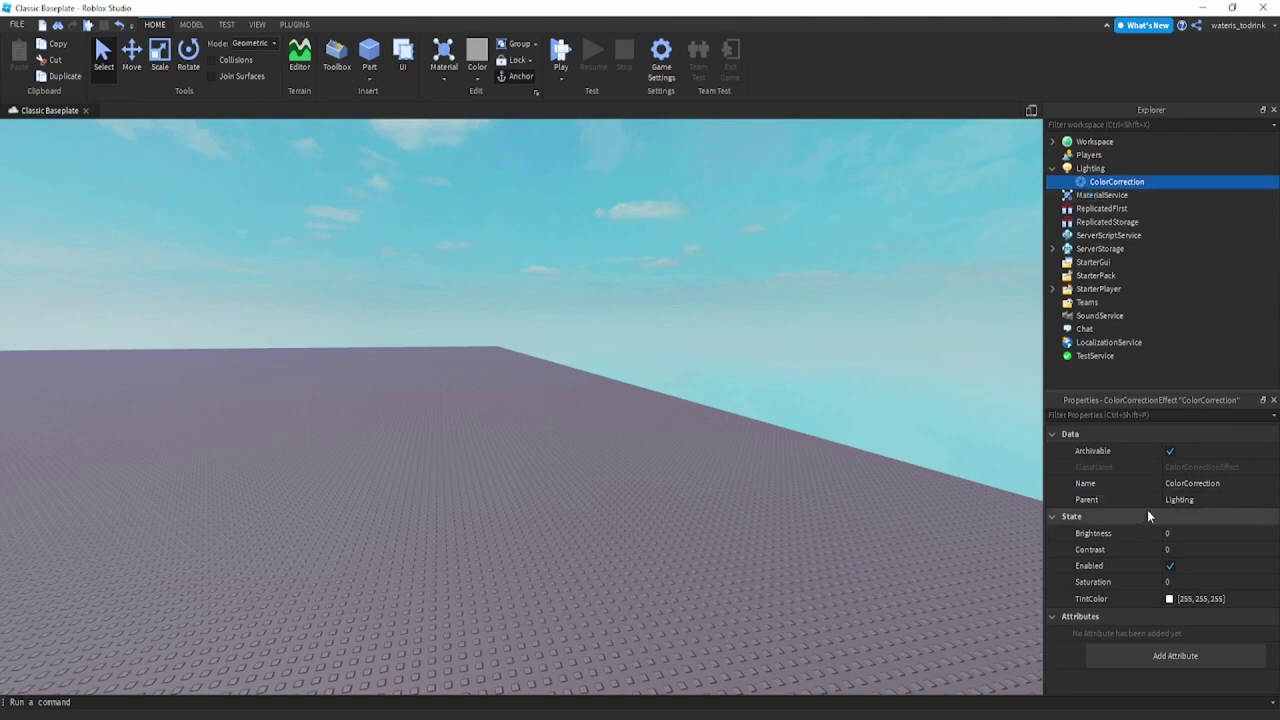
pyautogui.click(1216, 551)
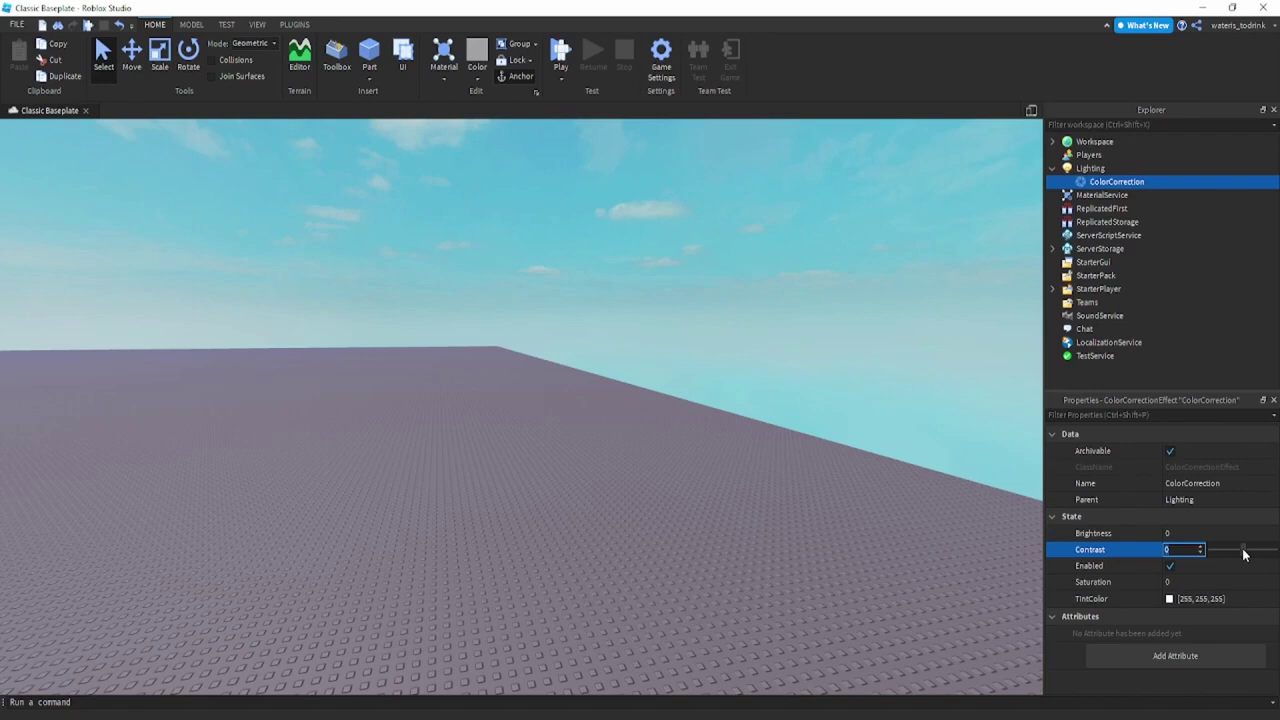
pyautogui.moveTo(1244, 554); pyautogui.dragTo(1249, 556)
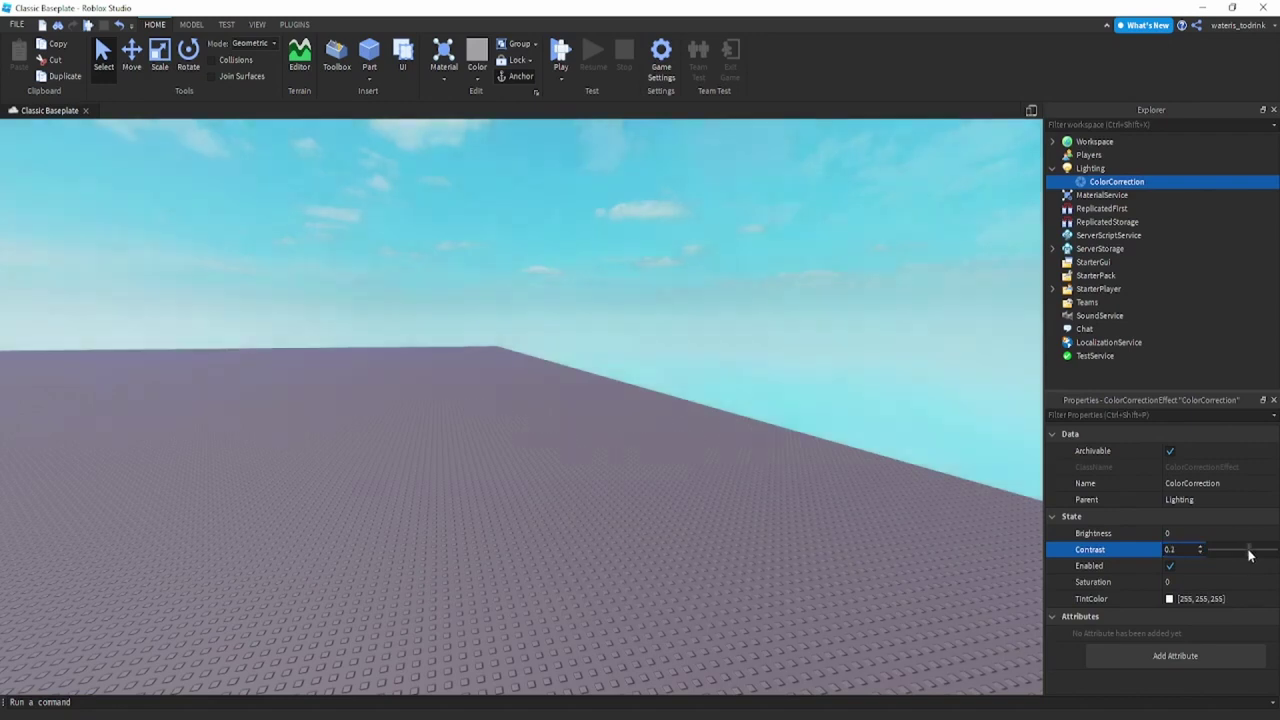
# - Set the ColorCorrection Saturation to 0.2
pyautogui.click(1185, 582)
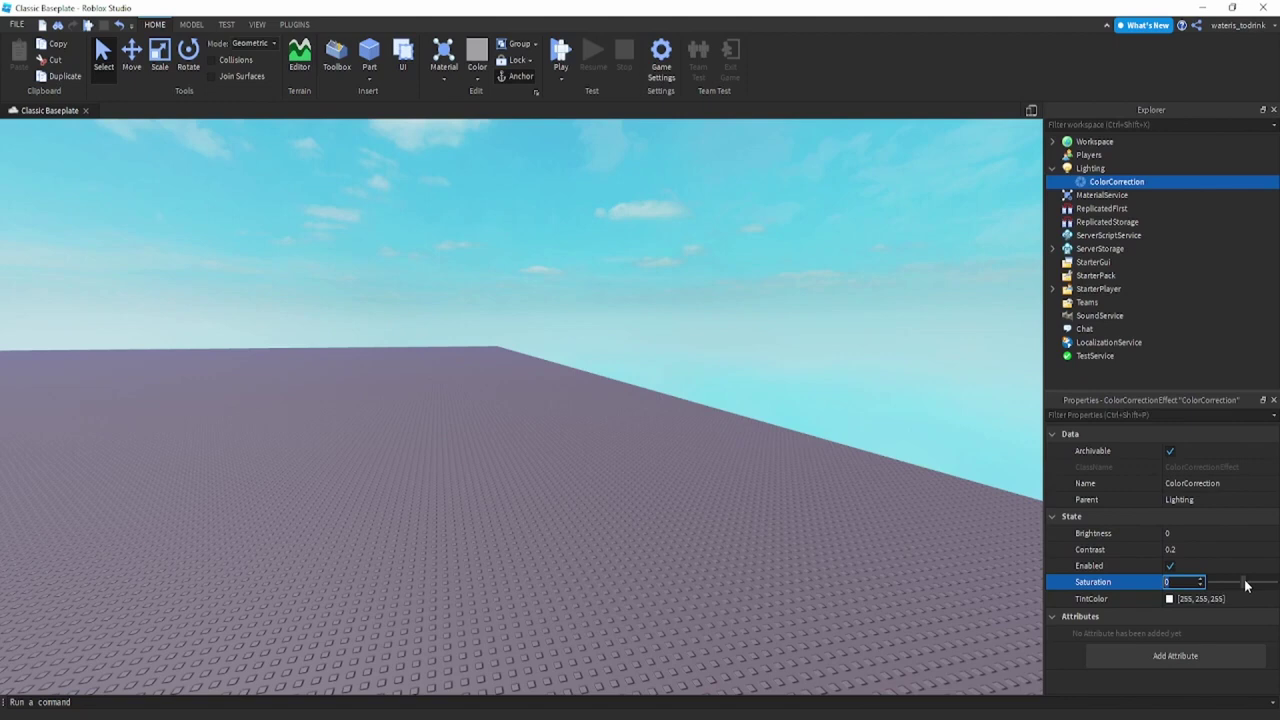
pyautogui.write('0.2')
pyautogui.press('Return')
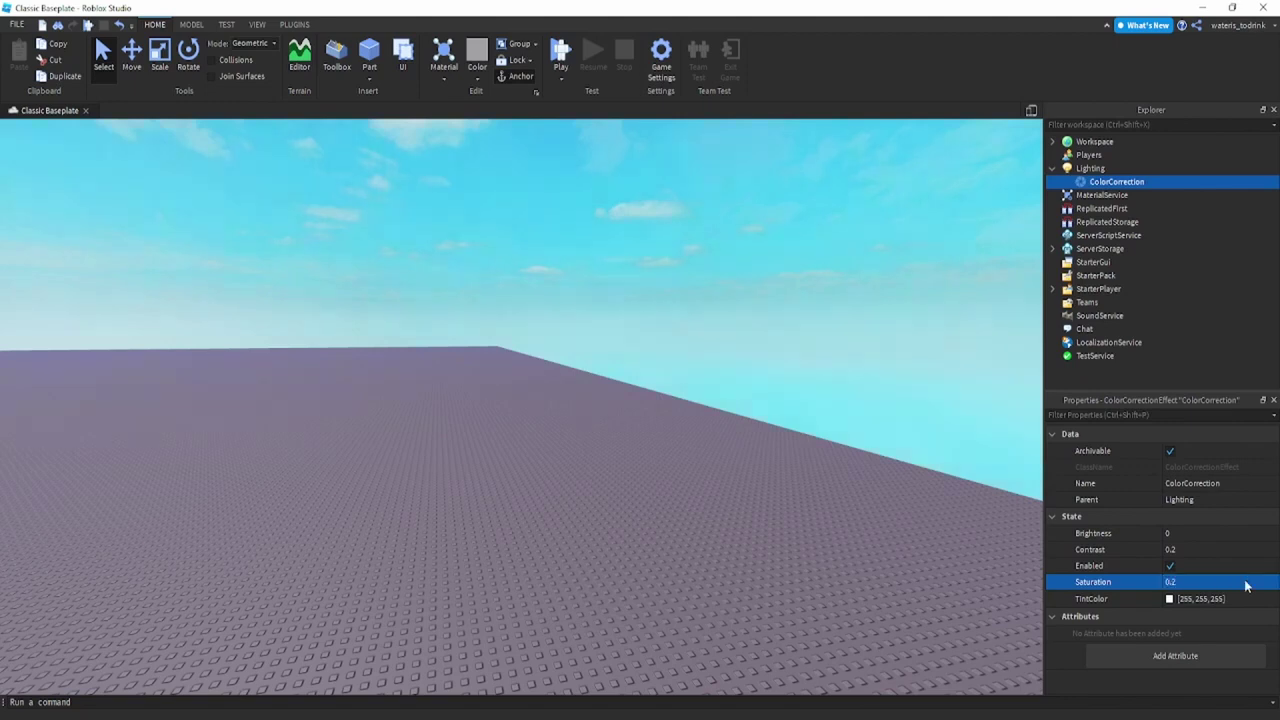
pyautogui.moveTo(660, 488); pyautogui.dragTo(743, 434, button='right')
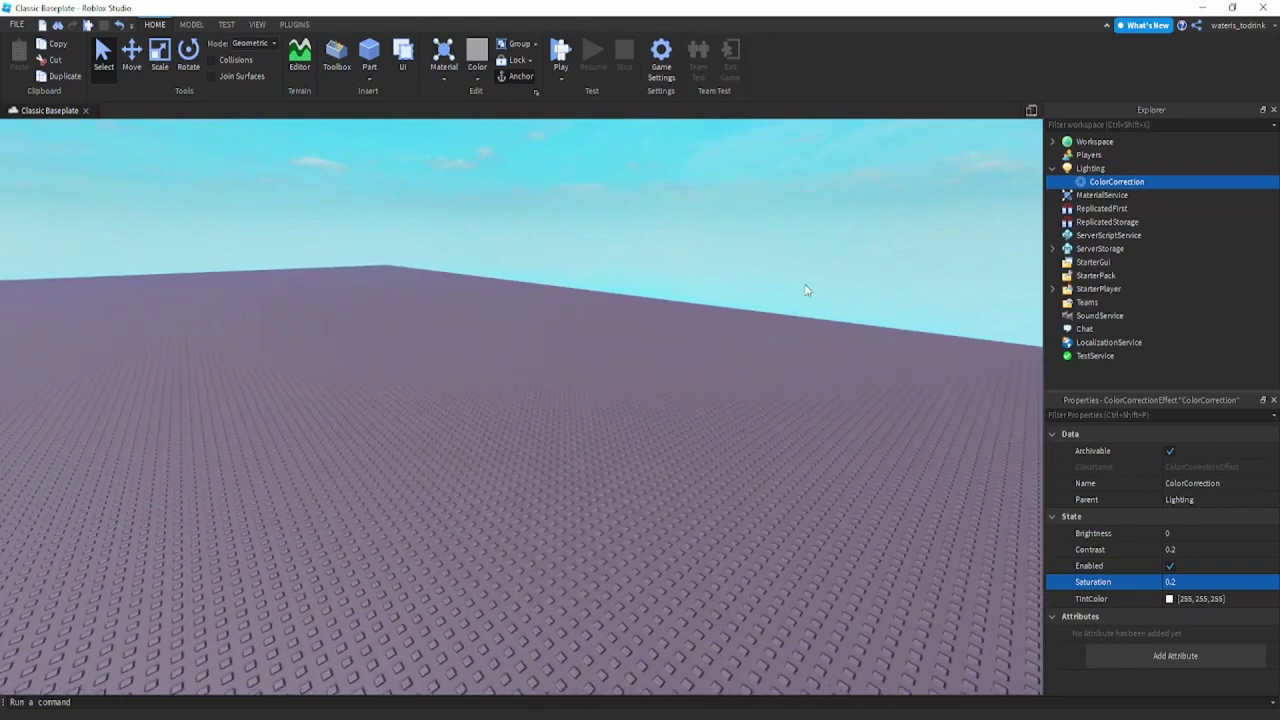
pyautogui.moveTo(603, 289); pyautogui.dragTo(651, 274, button='right')
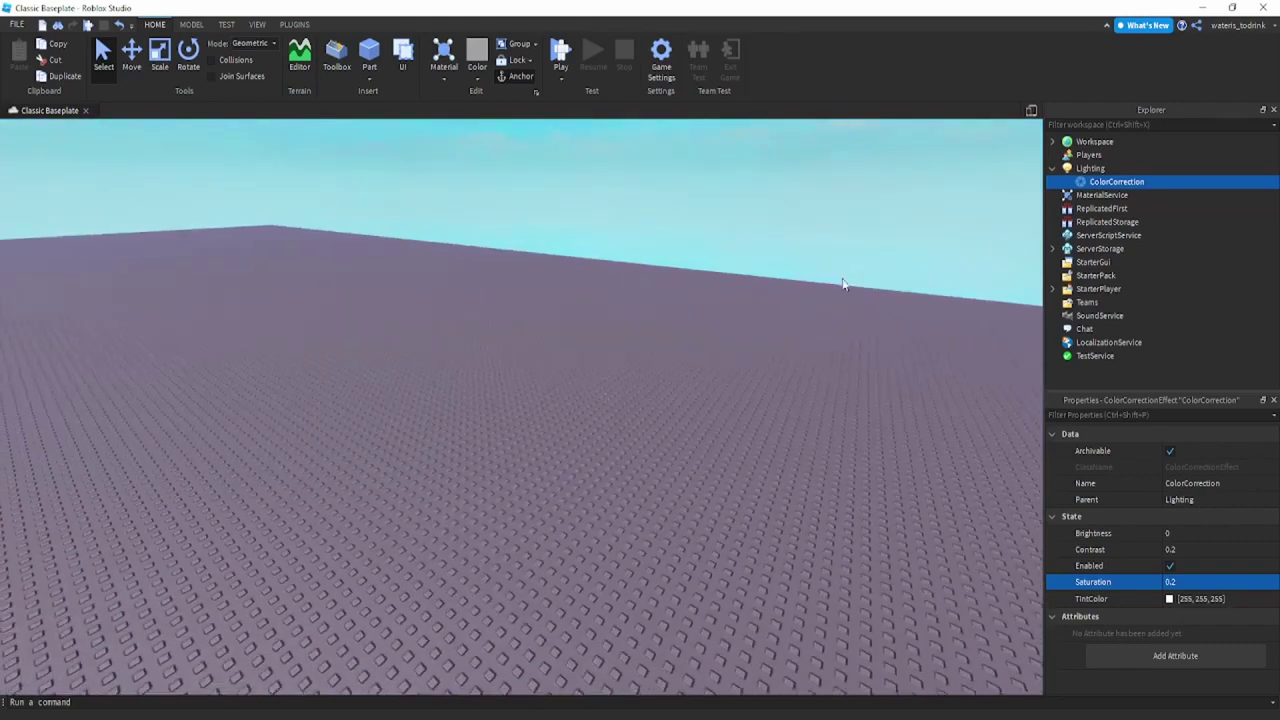
pyautogui.moveTo(843, 284); pyautogui.dragTo(797, 320, button='right')
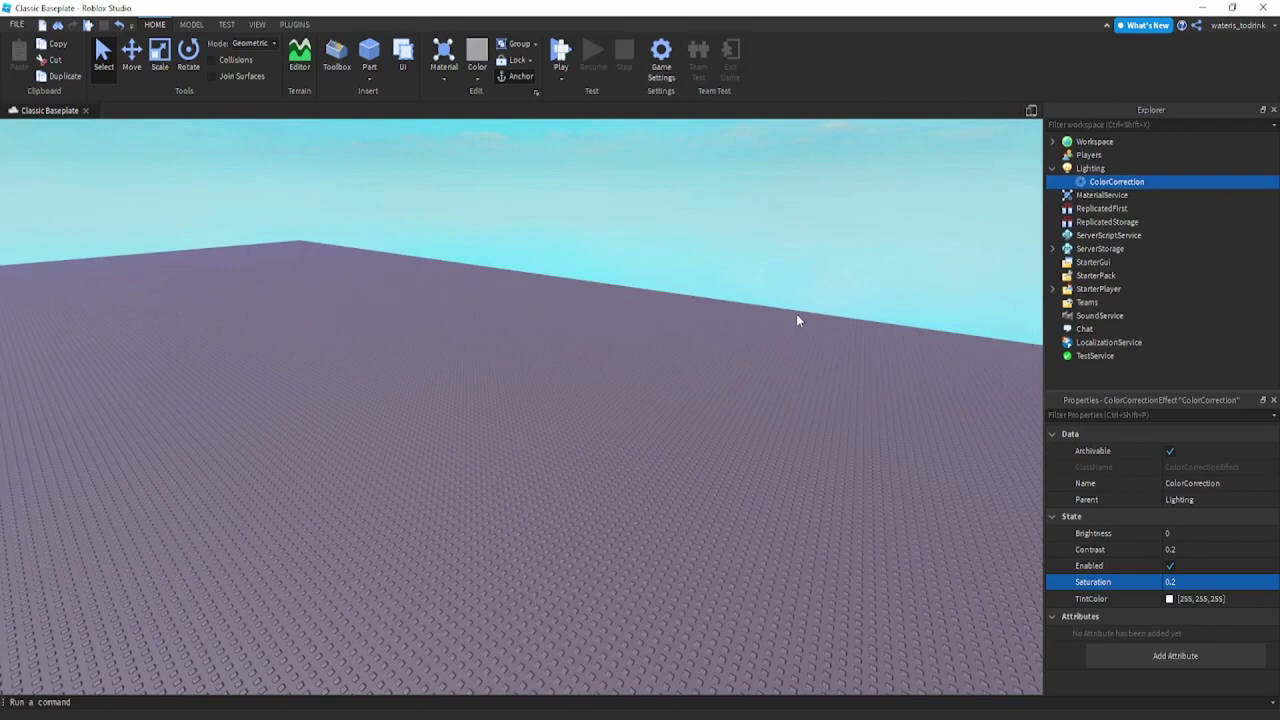
# - Search the Toolbox Marketplace for 'cartoony skybox'
pyautogui.click(338, 62)
pyautogui.click(27, 131)
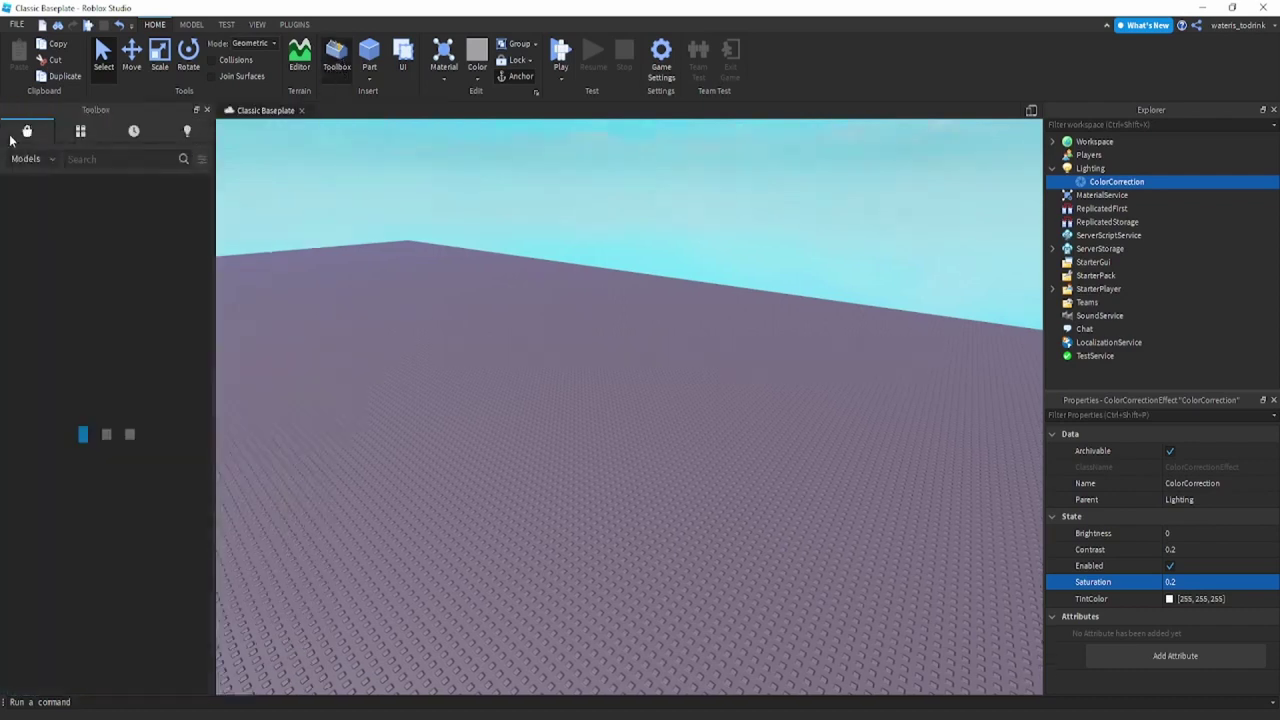
pyautogui.click(106, 160)
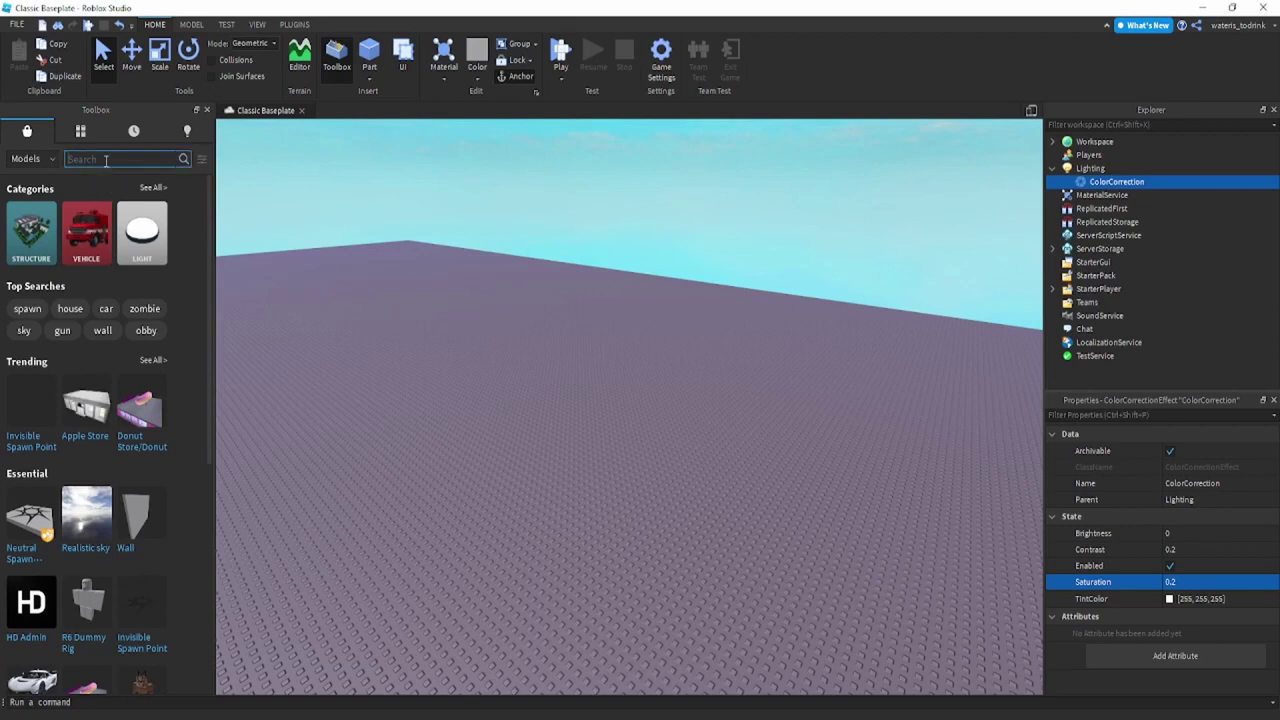
pyautogui.write('cartoony skybox')
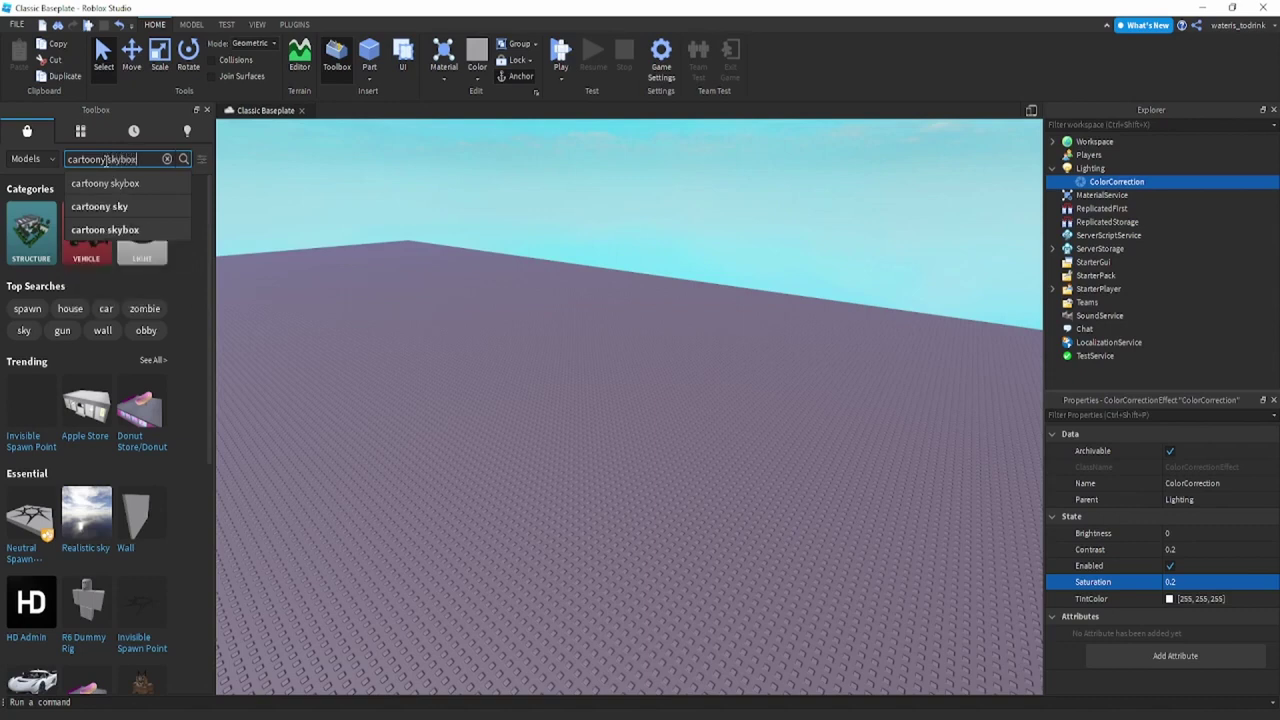
pyautogui.press('Return')
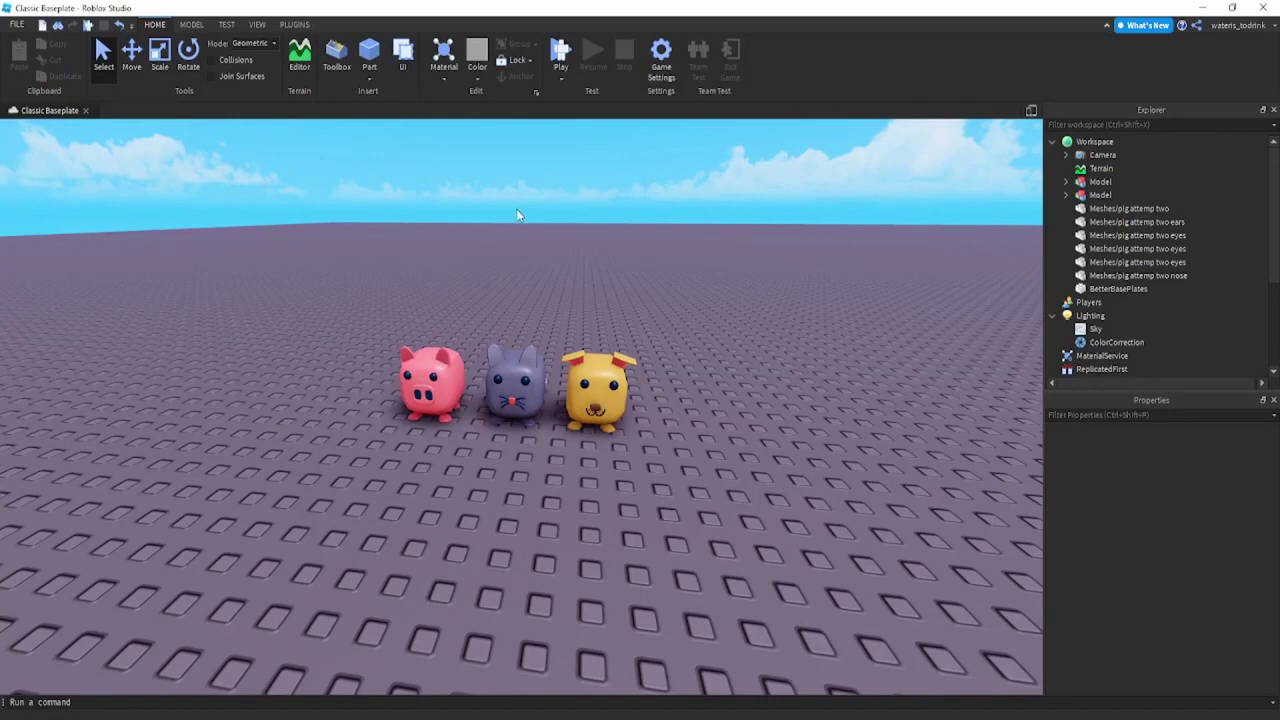
# - Set Lighting's Ambient to a light pastel pink, about [243, 180, 234]
pyautogui.moveTo(496, 312); pyautogui.dragTo(491, 276, button='right')
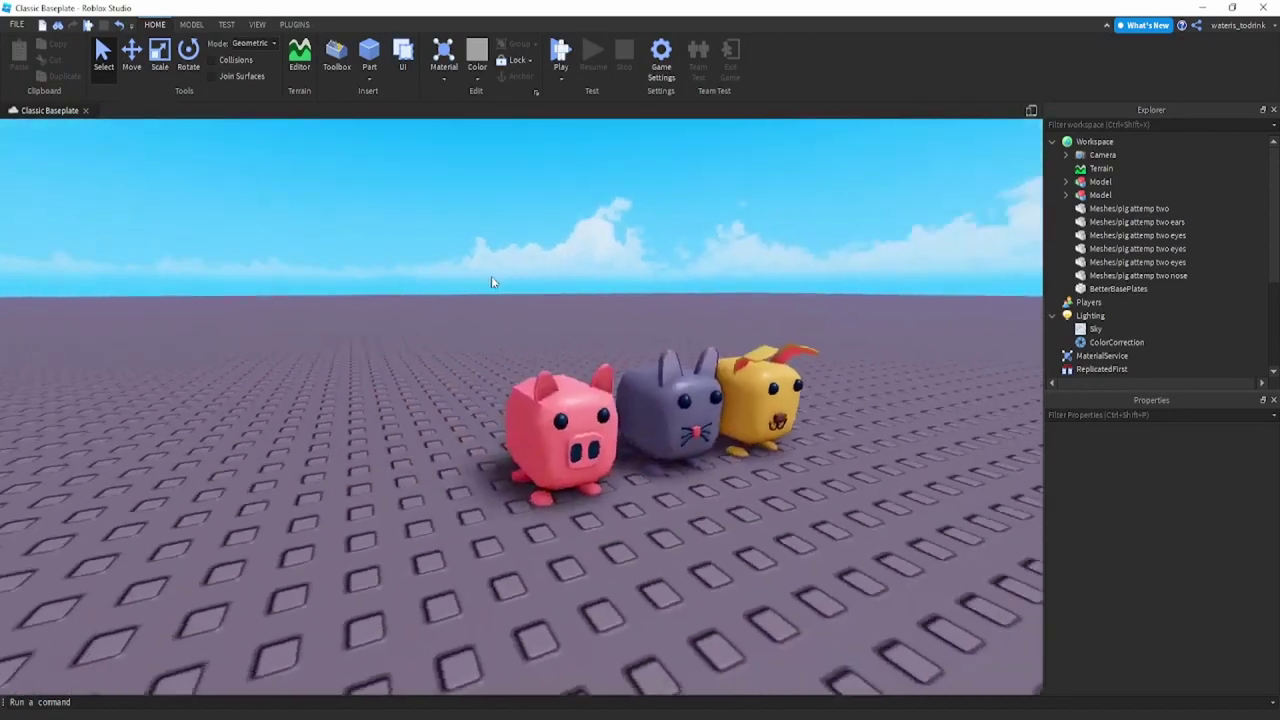
pyautogui.click(1100, 314)
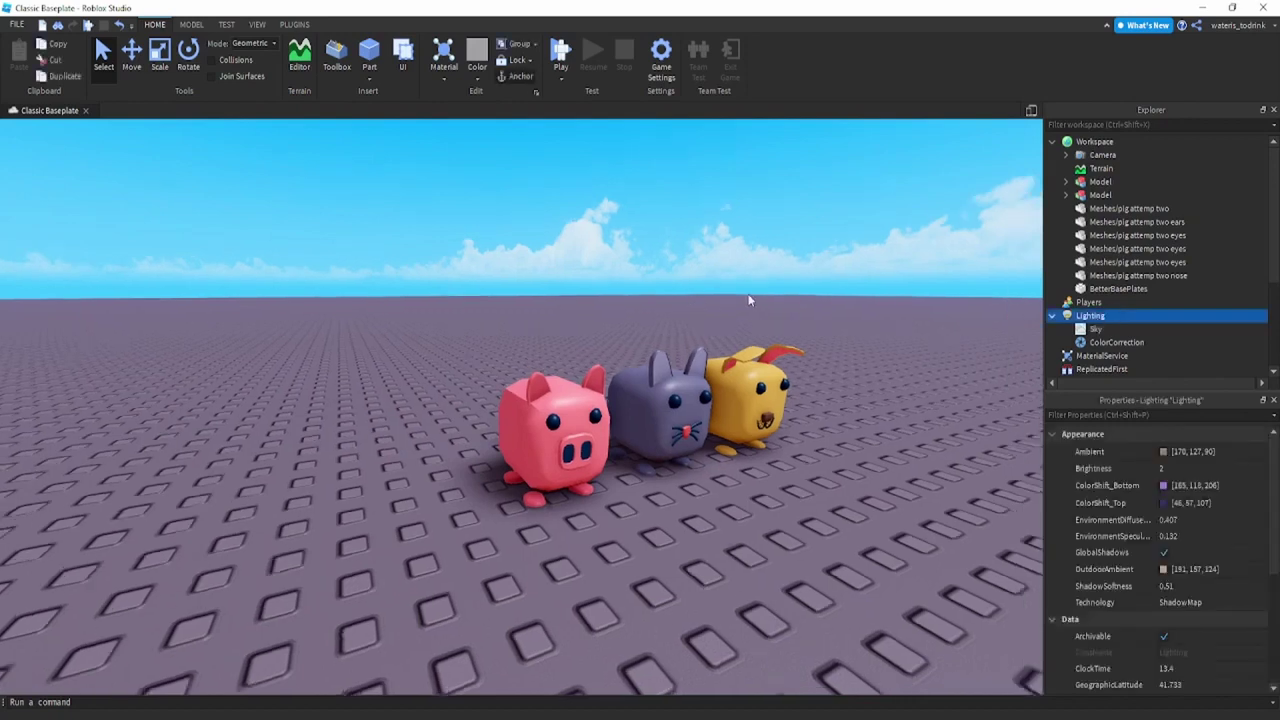
pyautogui.moveTo(748, 299); pyautogui.dragTo(790, 310, button='right')
pyautogui.click(1167, 454)
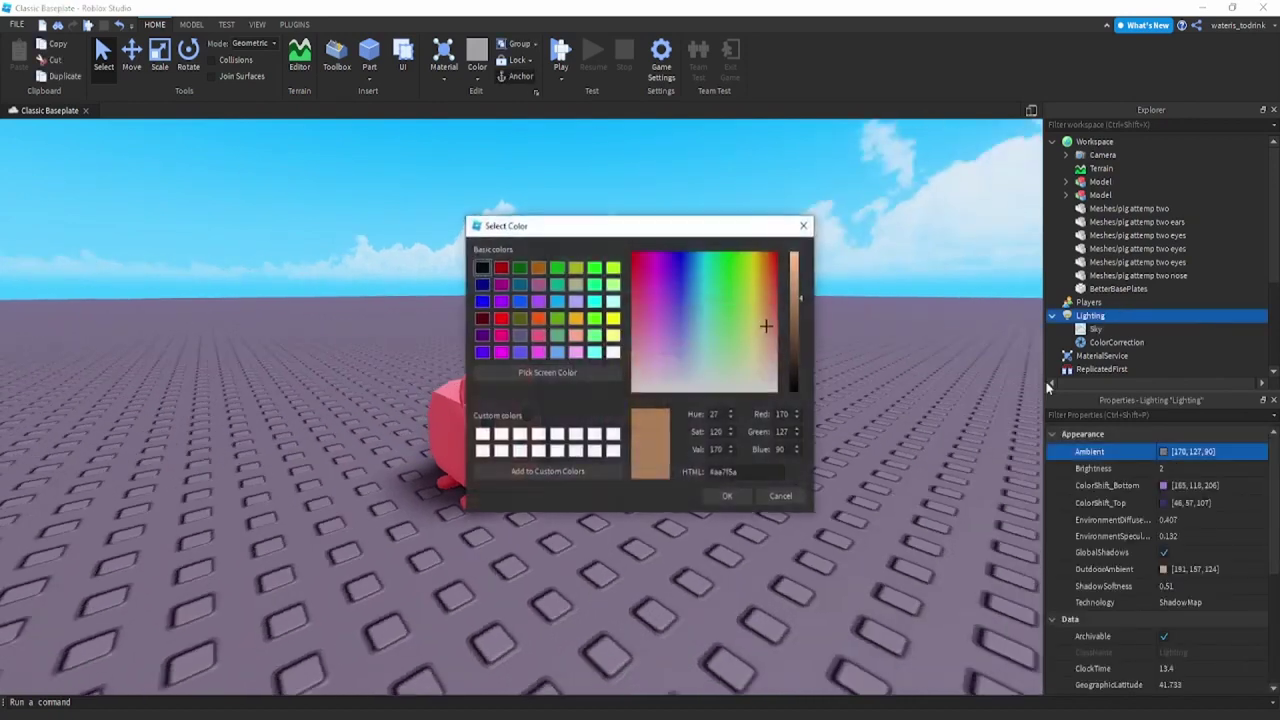
pyautogui.moveTo(623, 226); pyautogui.dragTo(1045, 202)
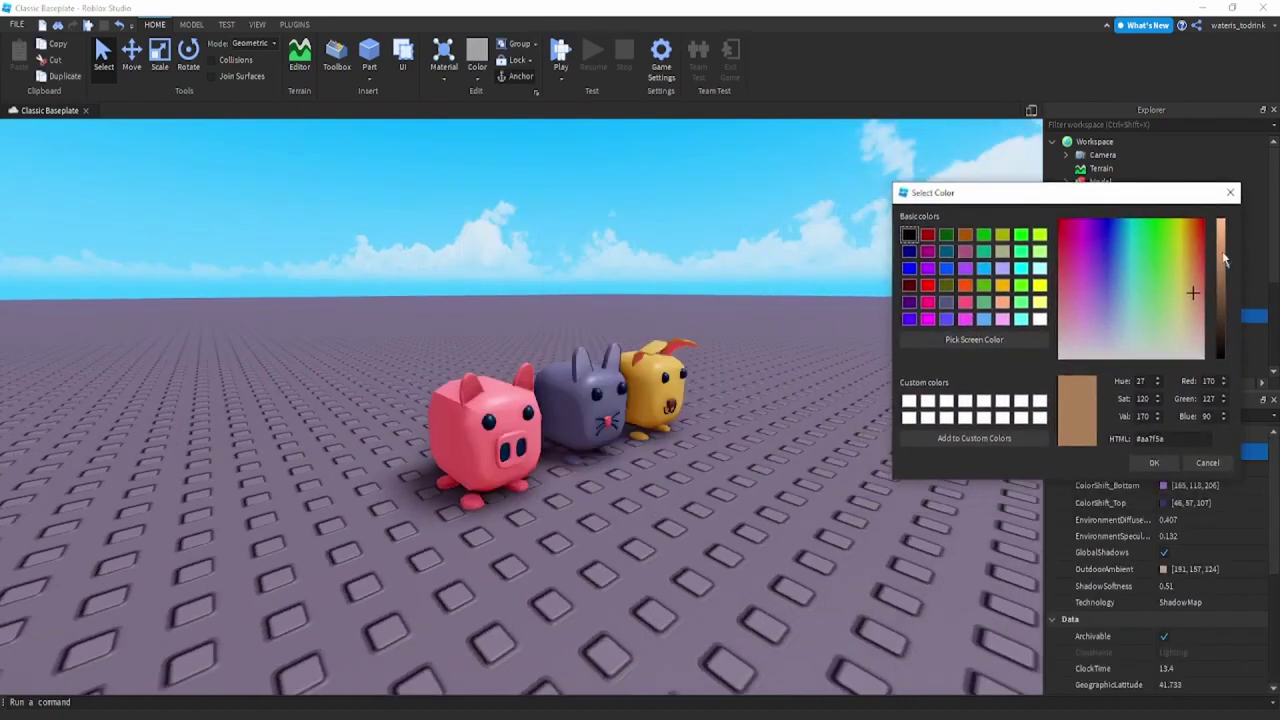
pyautogui.moveTo(1228, 264); pyautogui.dragTo(1227, 235)
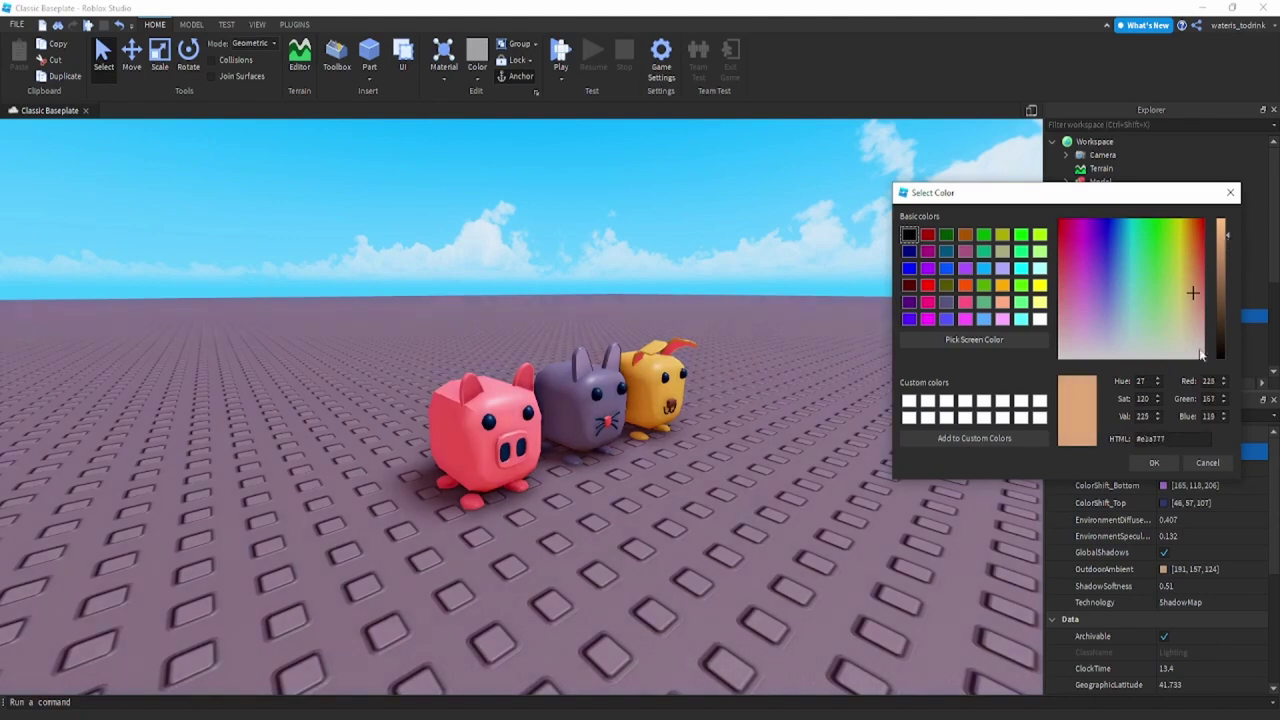
pyautogui.moveTo(1172, 303); pyautogui.dragTo(1079, 328)
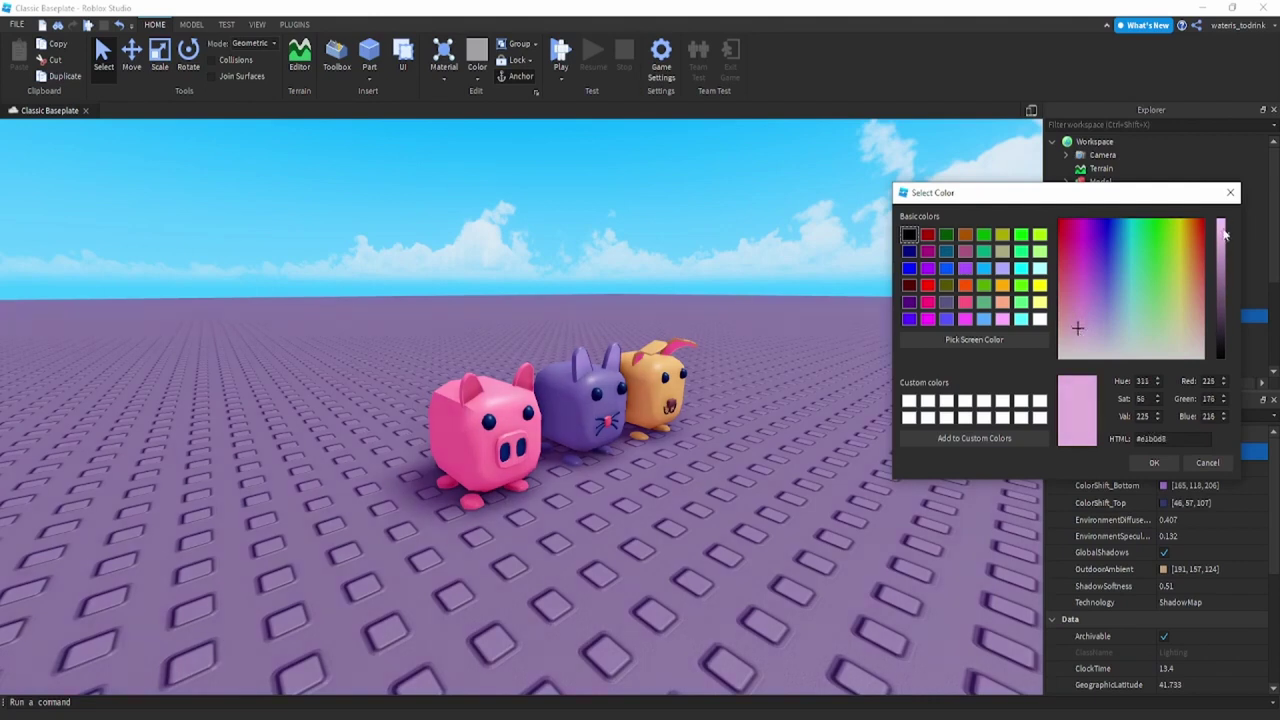
pyautogui.moveTo(1224, 234); pyautogui.dragTo(1223, 226)
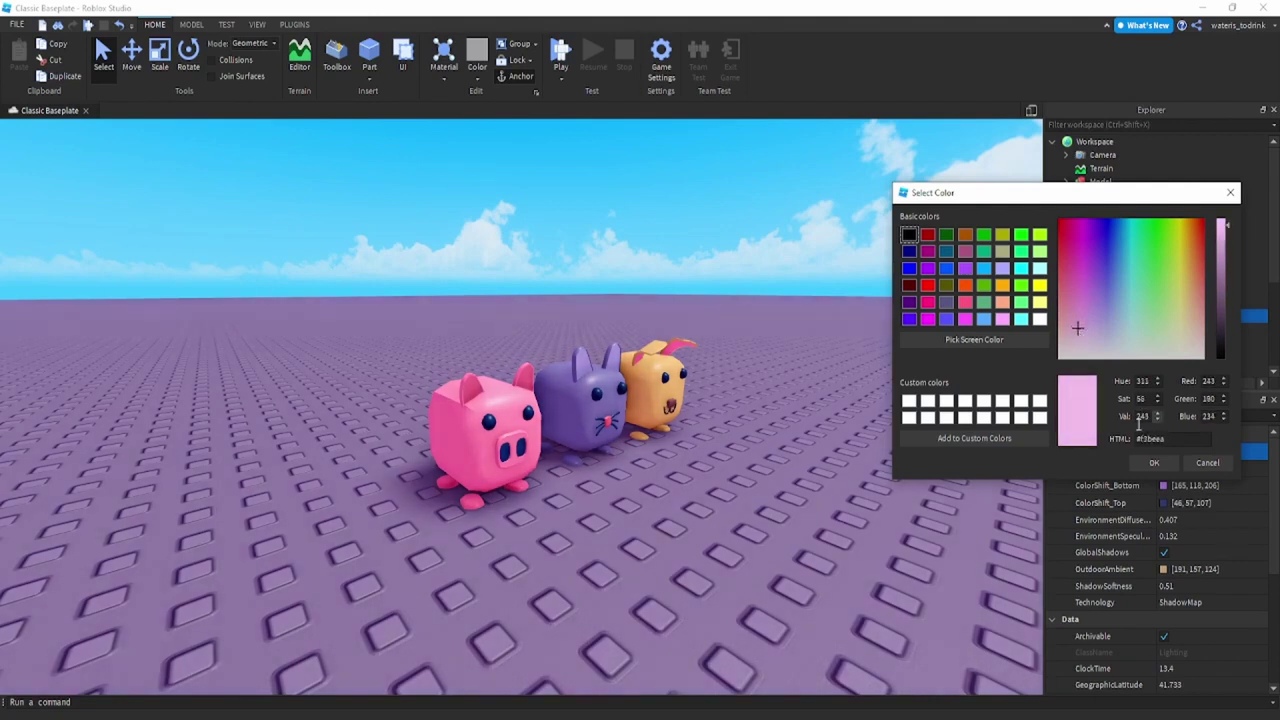
# - Keep the pink Ambient and set ColorShift_Bottom to orange [227, 150, 61]
pyautogui.click(1154, 462)
pyautogui.click(1107, 485)
pyautogui.click(1163, 485)
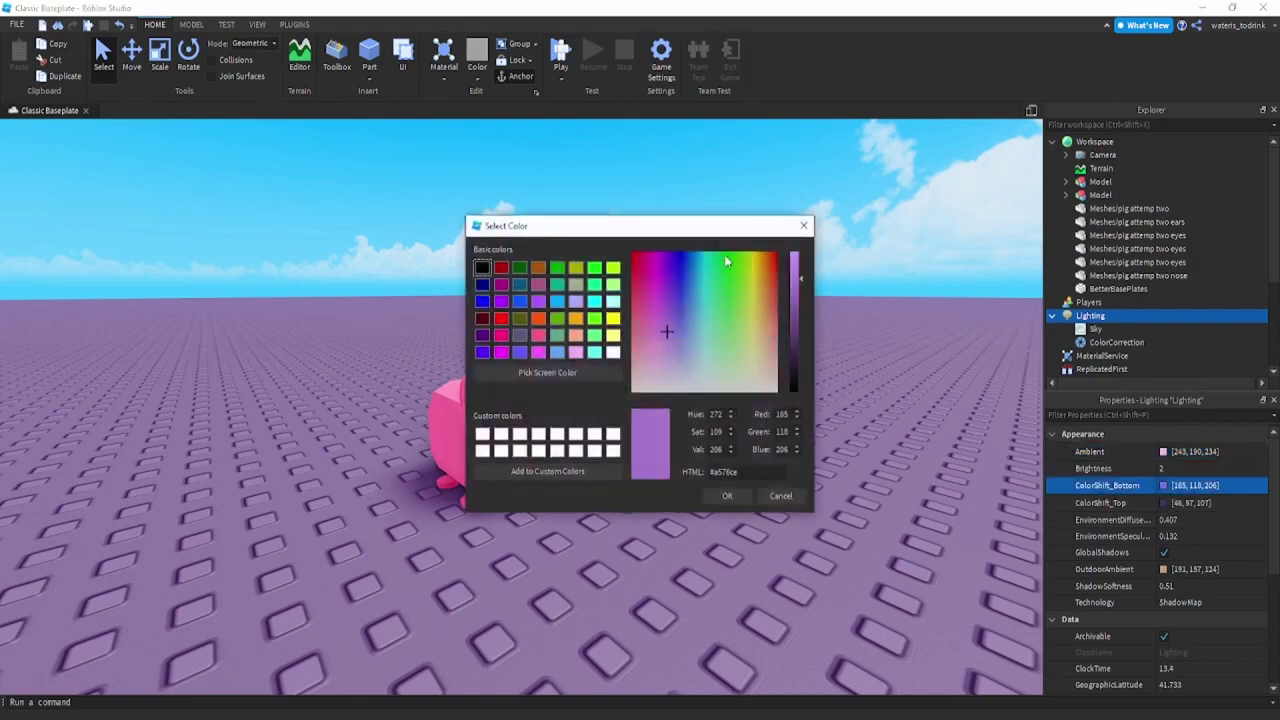
pyautogui.moveTo(782, 222); pyautogui.dragTo(1168, 228)
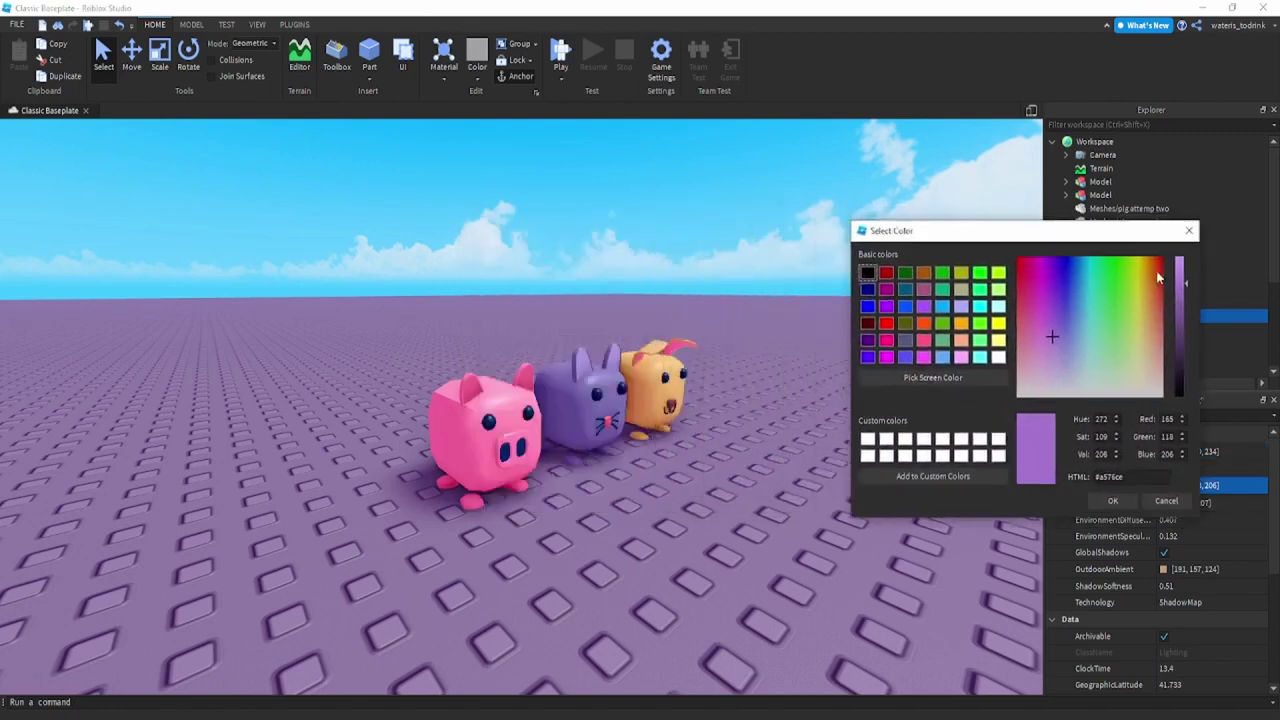
pyautogui.click(1146, 329)
pyautogui.moveTo(1146, 329)
pyautogui.mouseDown()
pyautogui.moveTo(1144, 302)
pyautogui.moveTo(1181, 272)
pyautogui.mouseUp()
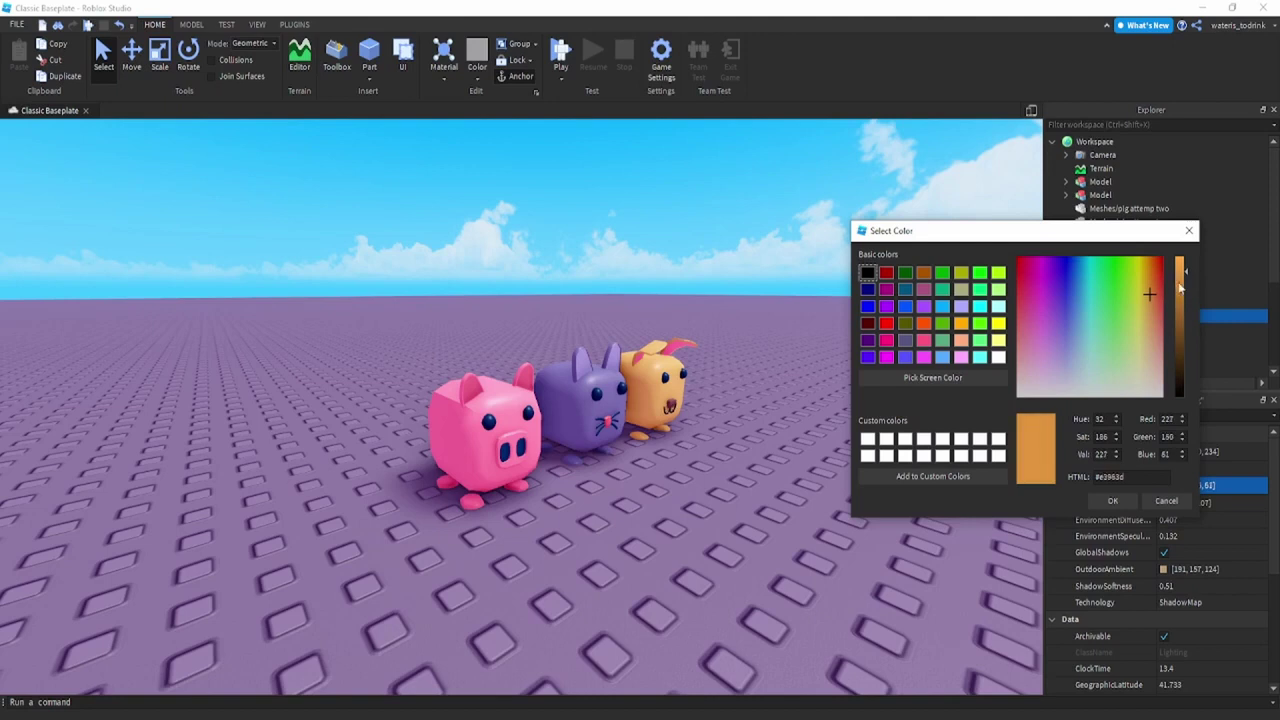
pyautogui.click(1112, 500)
# - Set ColorShift_Top to a muted blue-grey [99, 120, 131]
pyautogui.click(1162, 503)
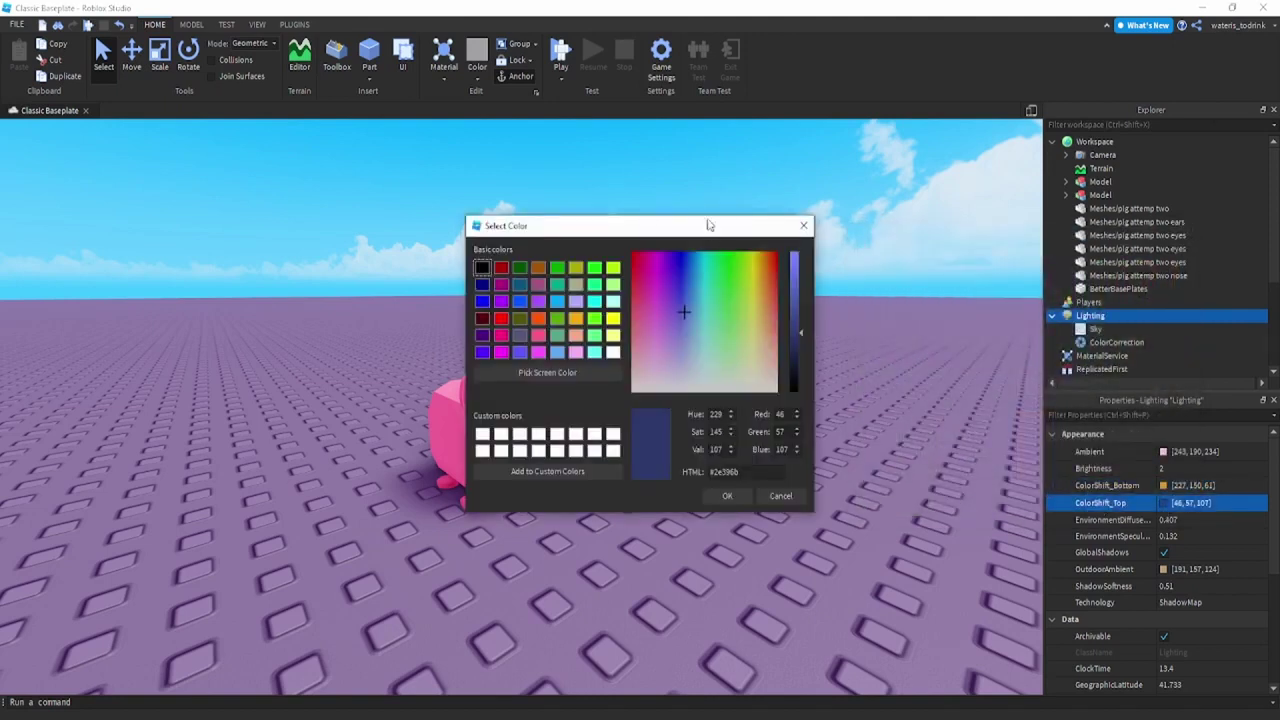
pyautogui.moveTo(708, 225); pyautogui.dragTo(1045, 183)
pyautogui.moveTo(1136, 290); pyautogui.dragTo(1033, 315)
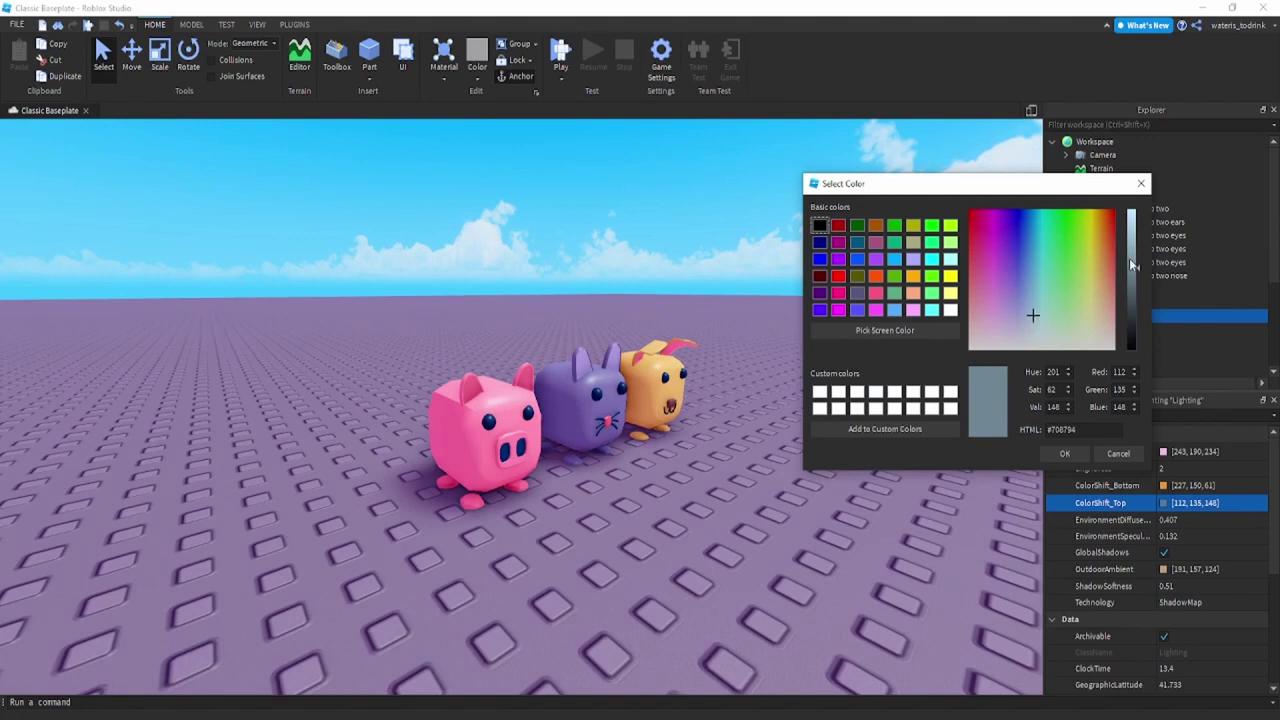
pyautogui.moveTo(1136, 268)
pyautogui.mouseDown()
pyautogui.moveTo(1135, 248)
pyautogui.moveTo(1137, 277)
pyautogui.mouseUp()
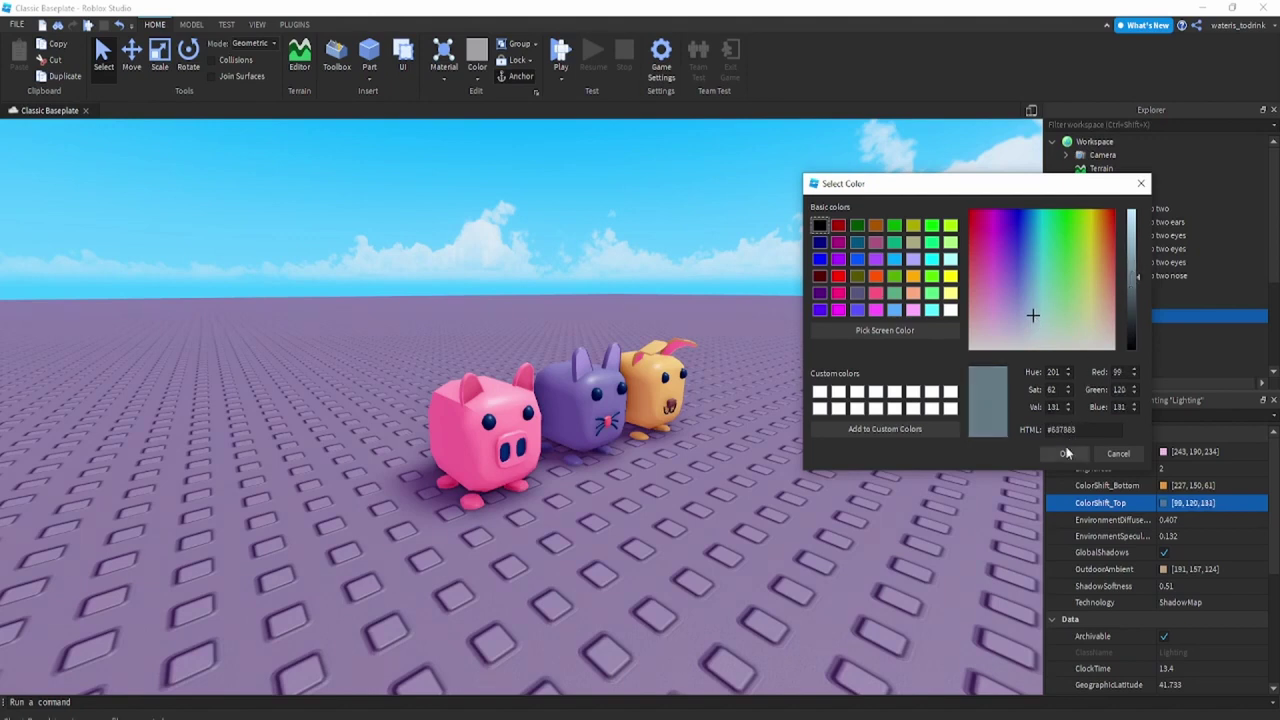
pyautogui.click(1064, 453)
# - Set OutdoorAmbient to a warm tan [191, 139, 94]
pyautogui.click(1205, 569)
pyautogui.click(1164, 569)
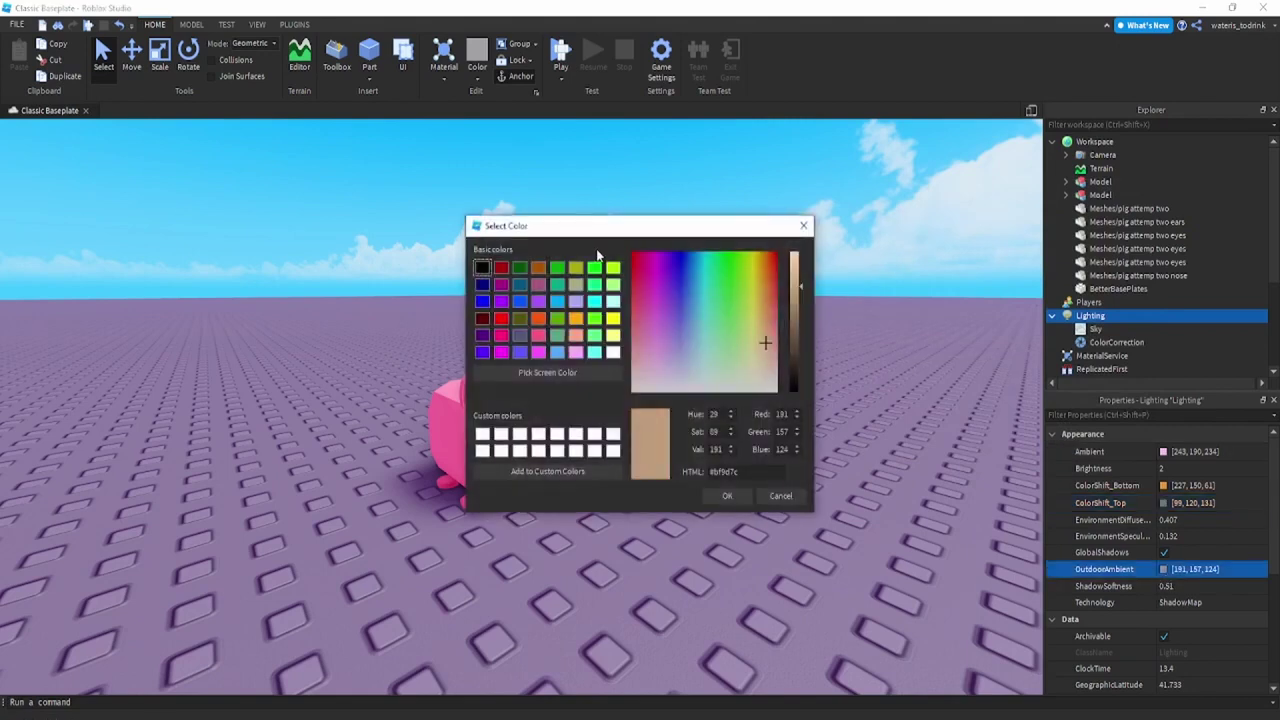
pyautogui.moveTo(755, 225); pyautogui.dragTo(1067, 214)
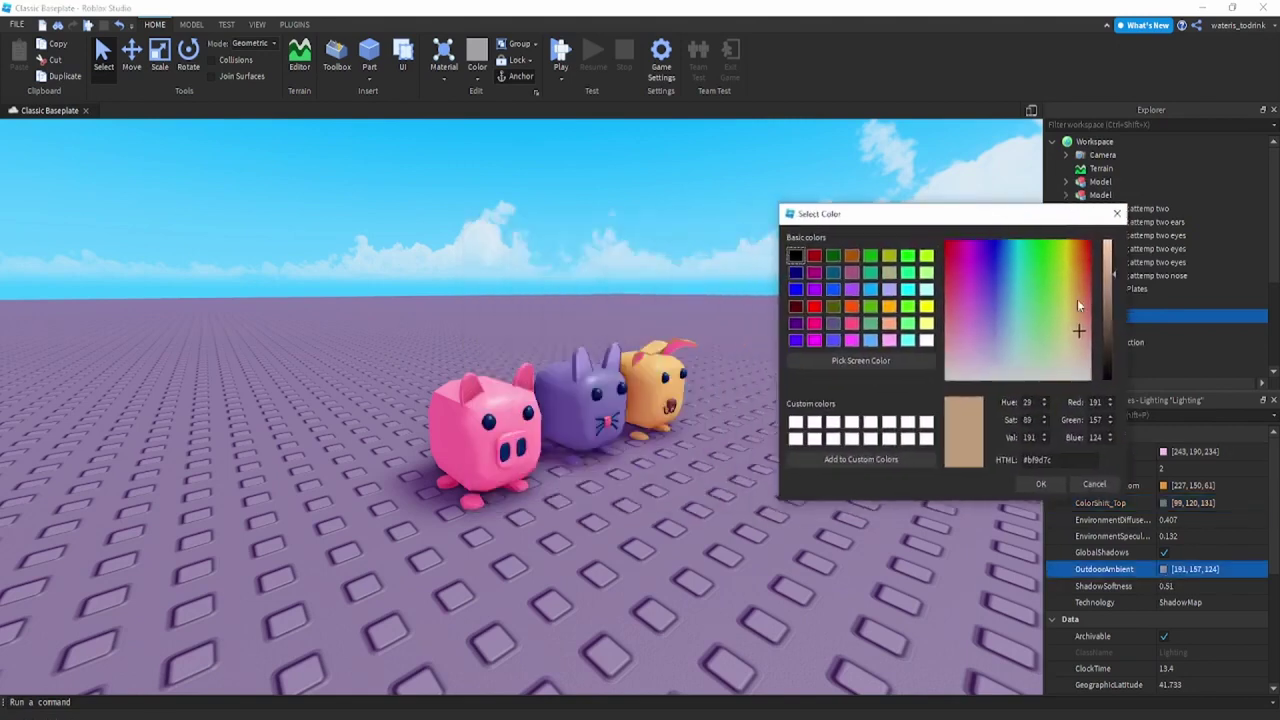
pyautogui.moveTo(1077, 300)
pyautogui.mouseDown()
pyautogui.moveTo(1051, 283)
pyautogui.moveTo(1071, 298)
pyautogui.moveTo(1076, 285)
pyautogui.mouseUp()
pyautogui.click(1040, 484)
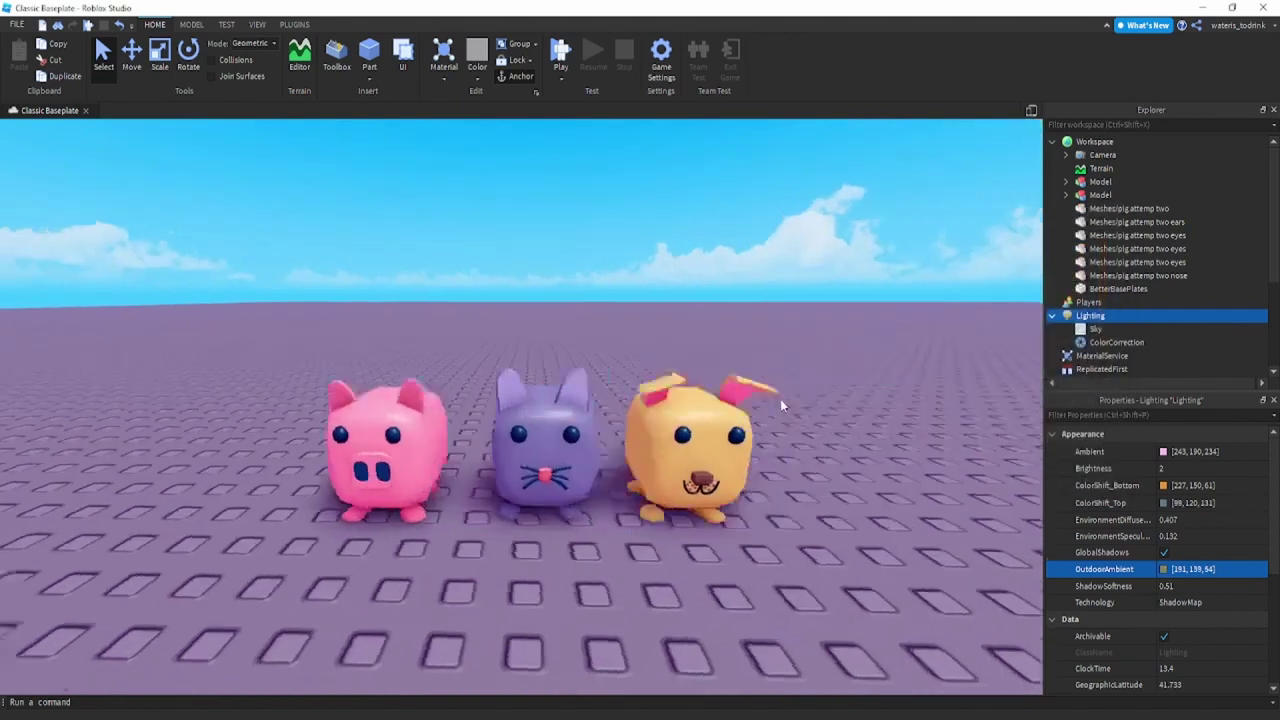
pyautogui.moveTo(780, 399); pyautogui.dragTo(1277, 560, button='right')
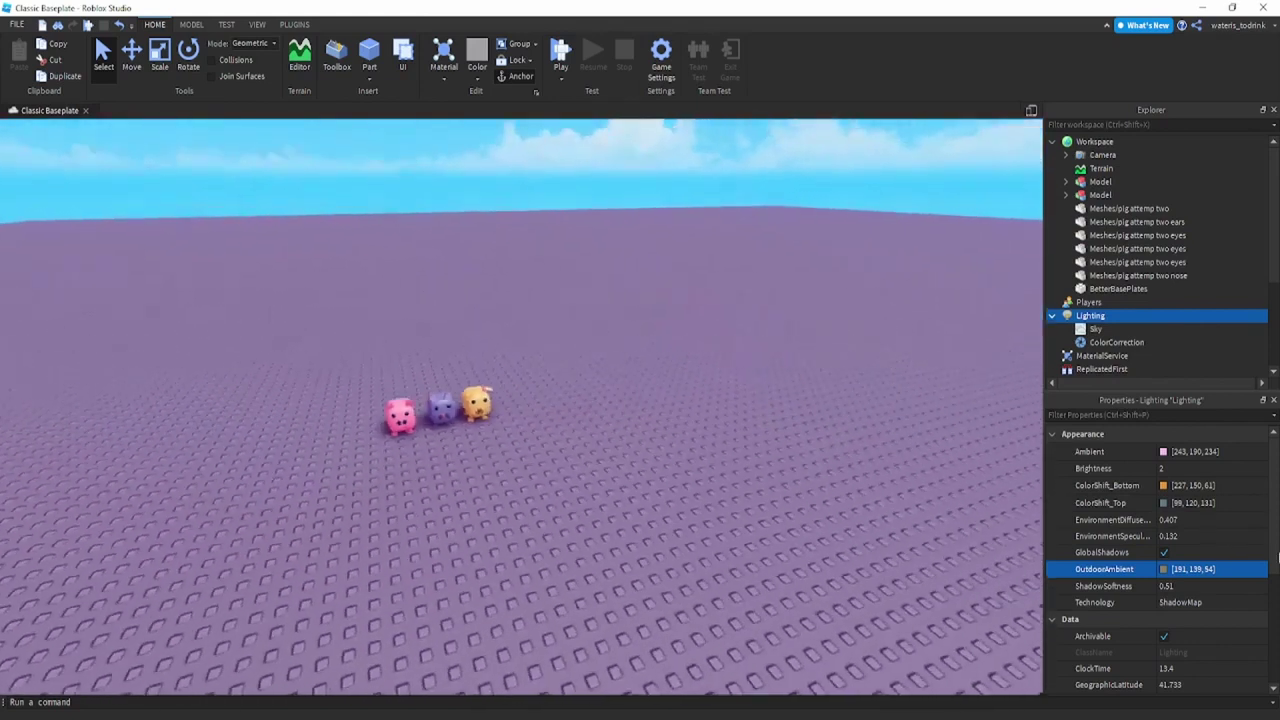
# - Insert a BlurEffect under Lighting
pyautogui.scroll(-5, 1220, 550)
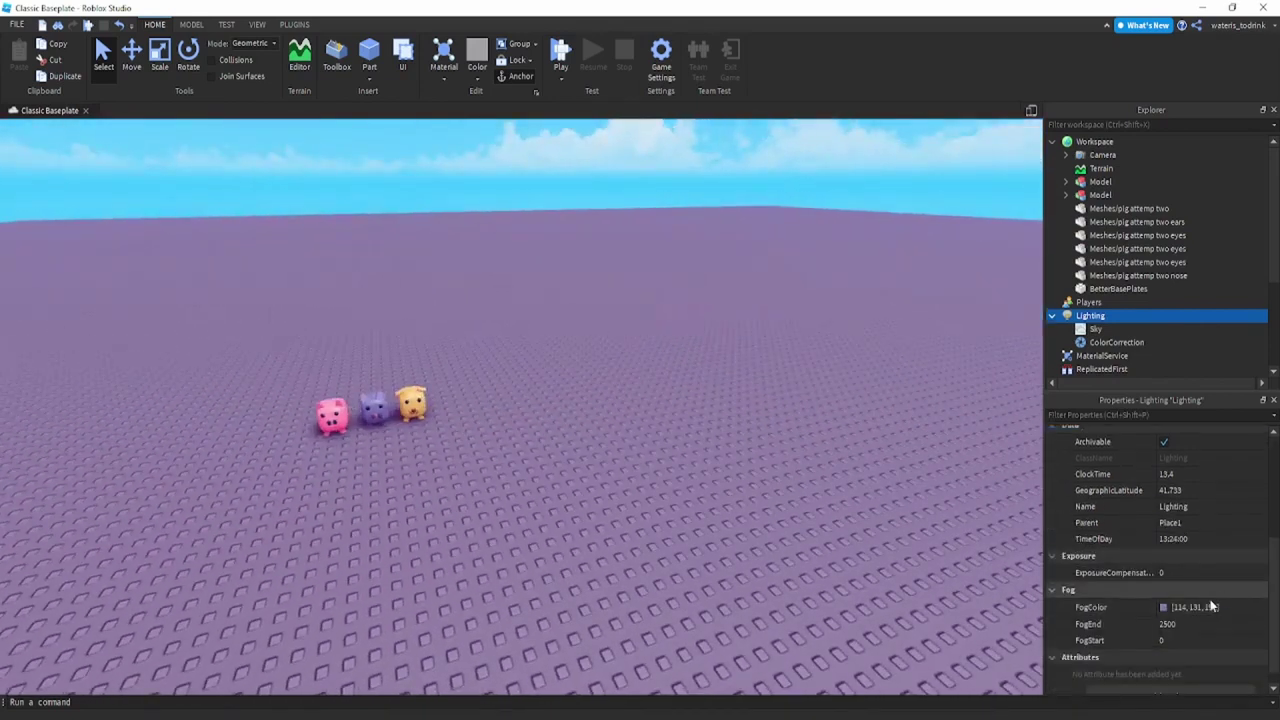
pyautogui.scroll(5, 405, 352)
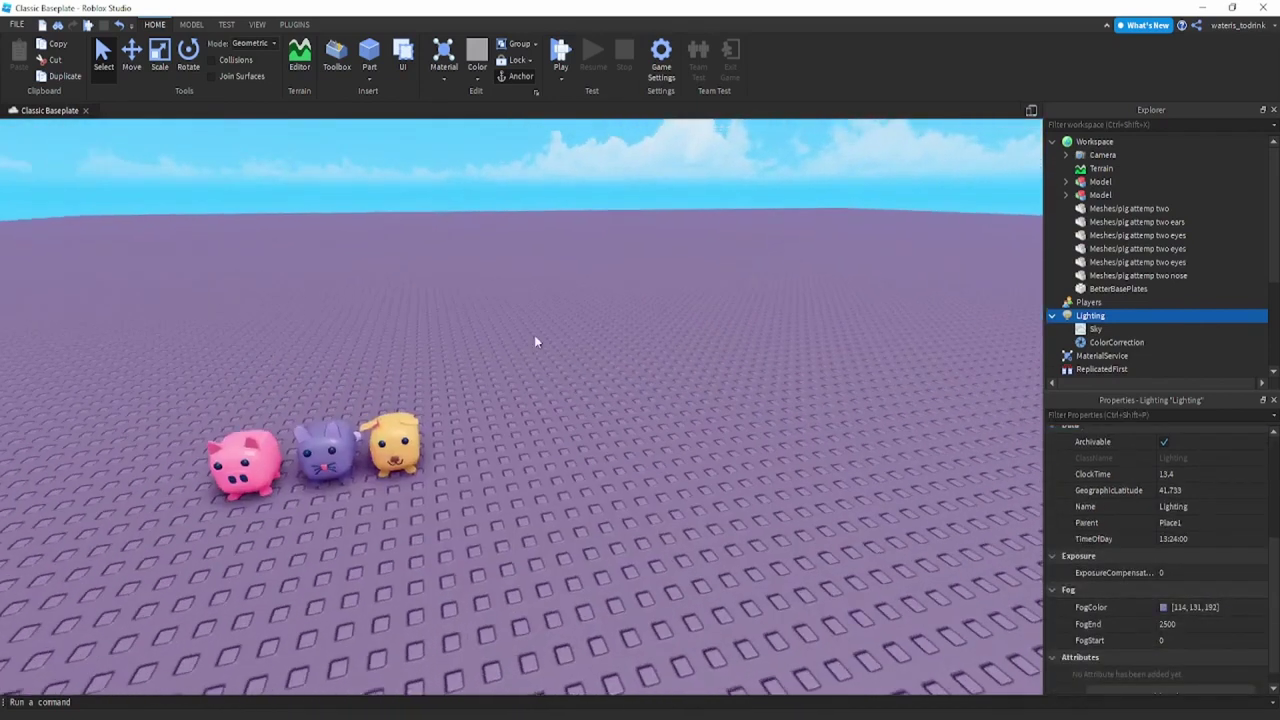
pyautogui.click(1113, 316)
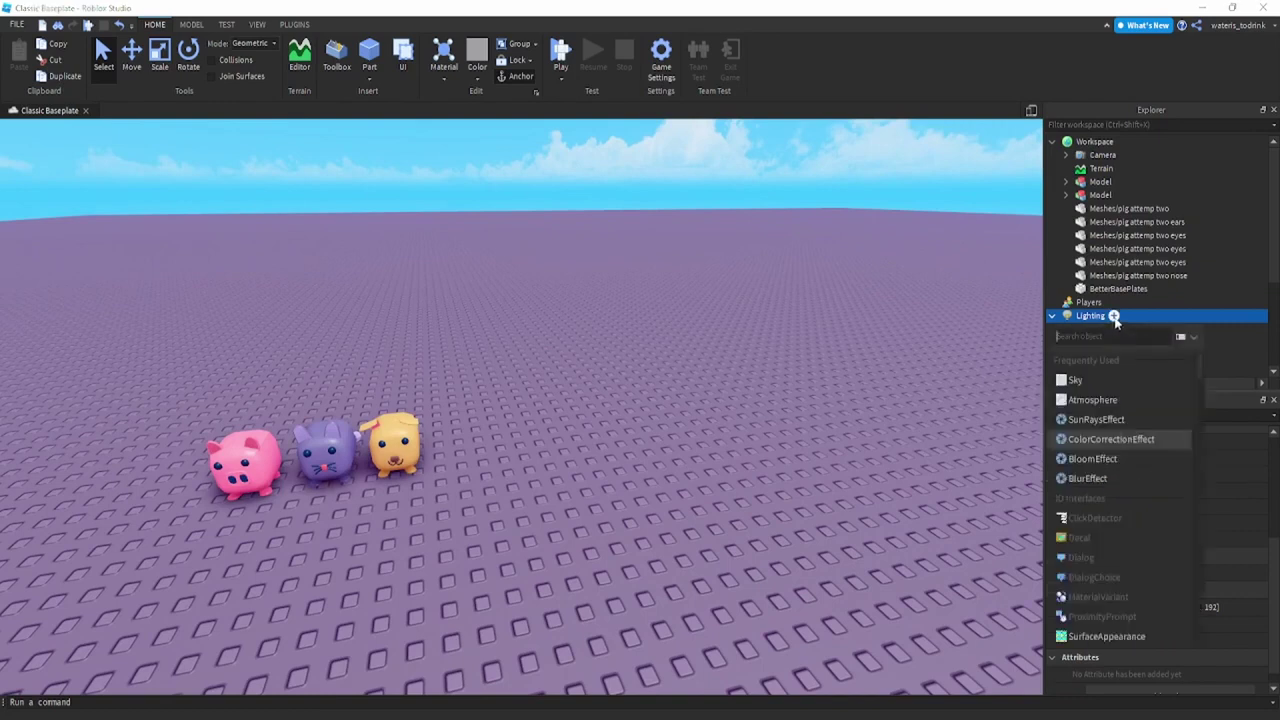
pyautogui.click(1100, 480)
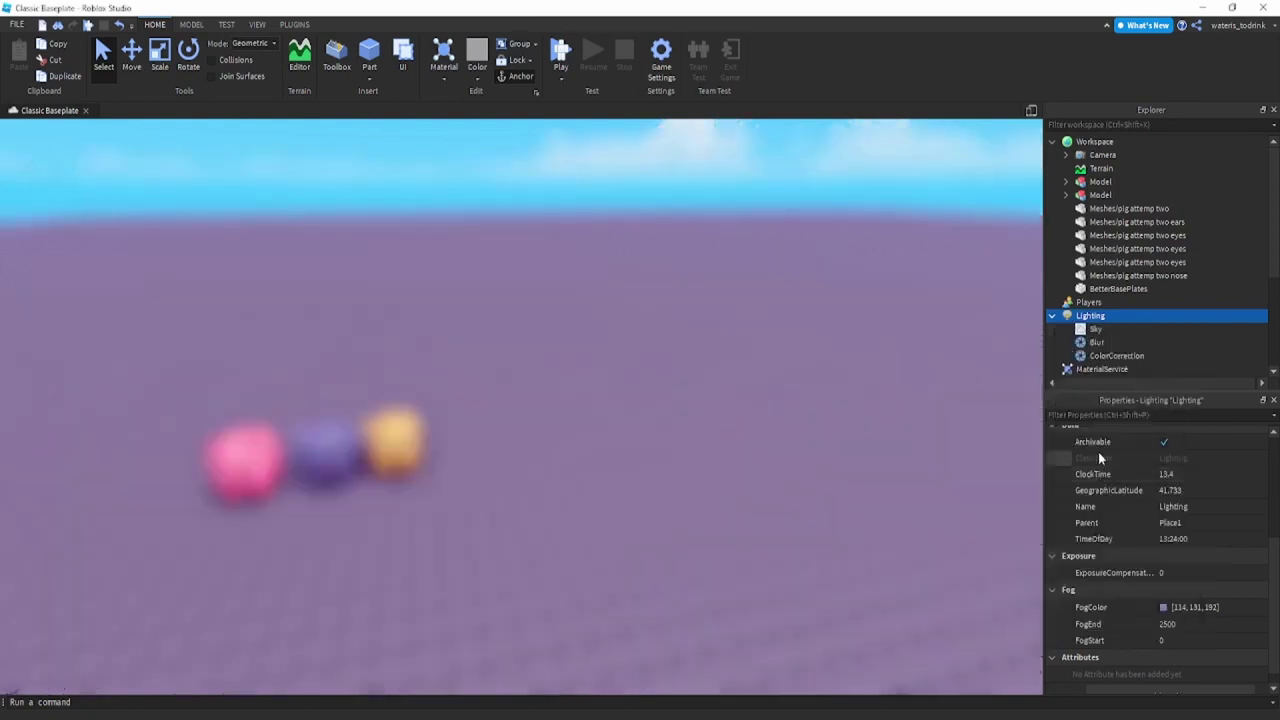
# - Lower the Blur effect's Size from 24 to 2 for a light blur
pyautogui.click(1094, 343)
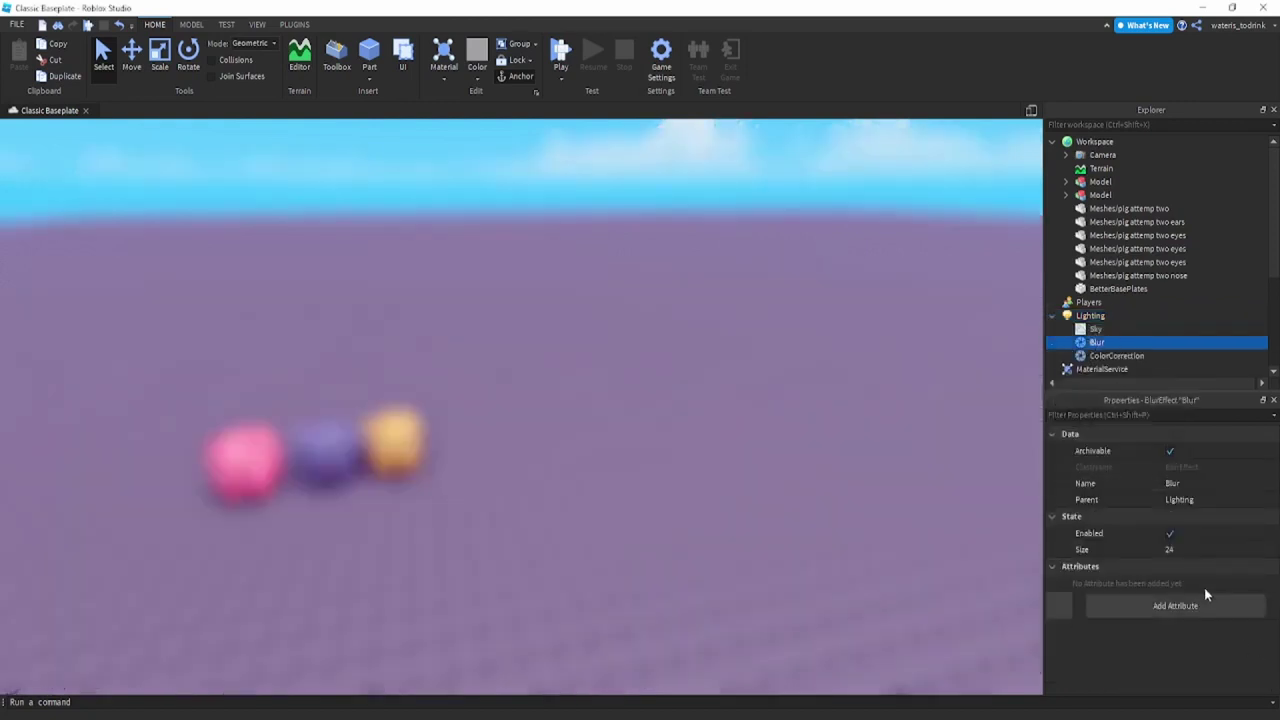
pyautogui.click(1195, 549)
pyautogui.click(1240, 554)
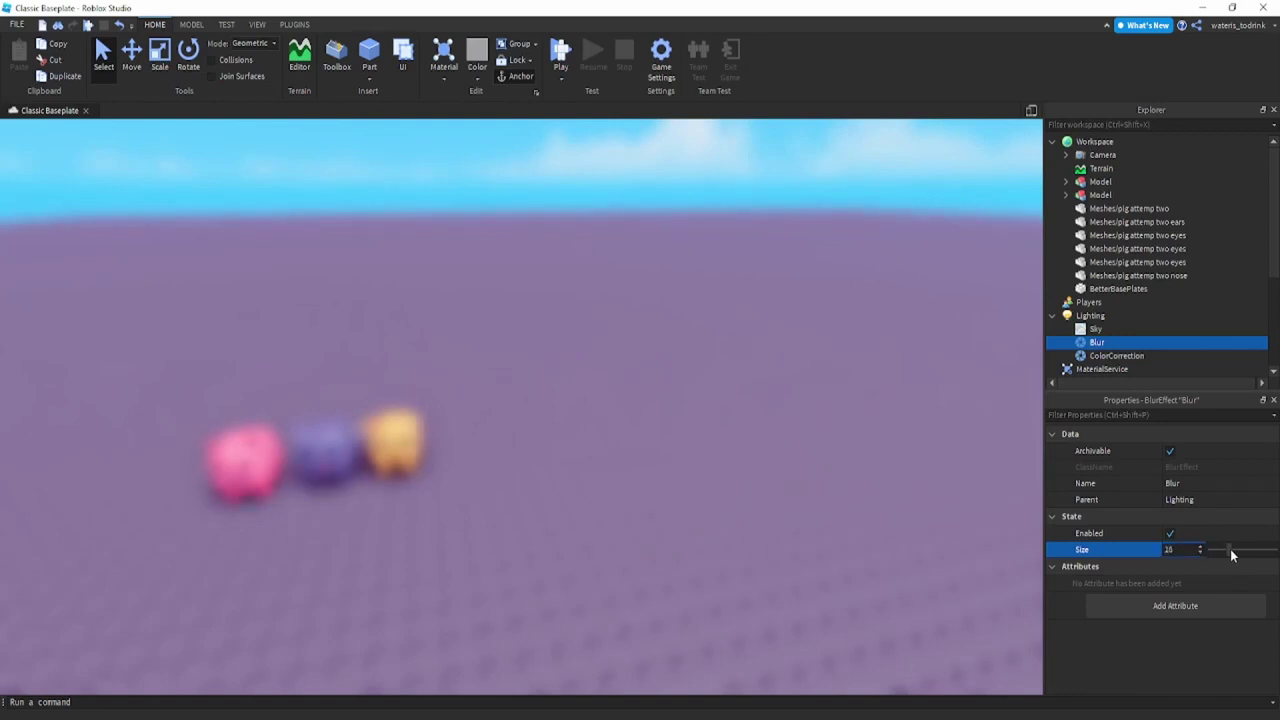
pyautogui.moveTo(1232, 555); pyautogui.dragTo(1214, 555)
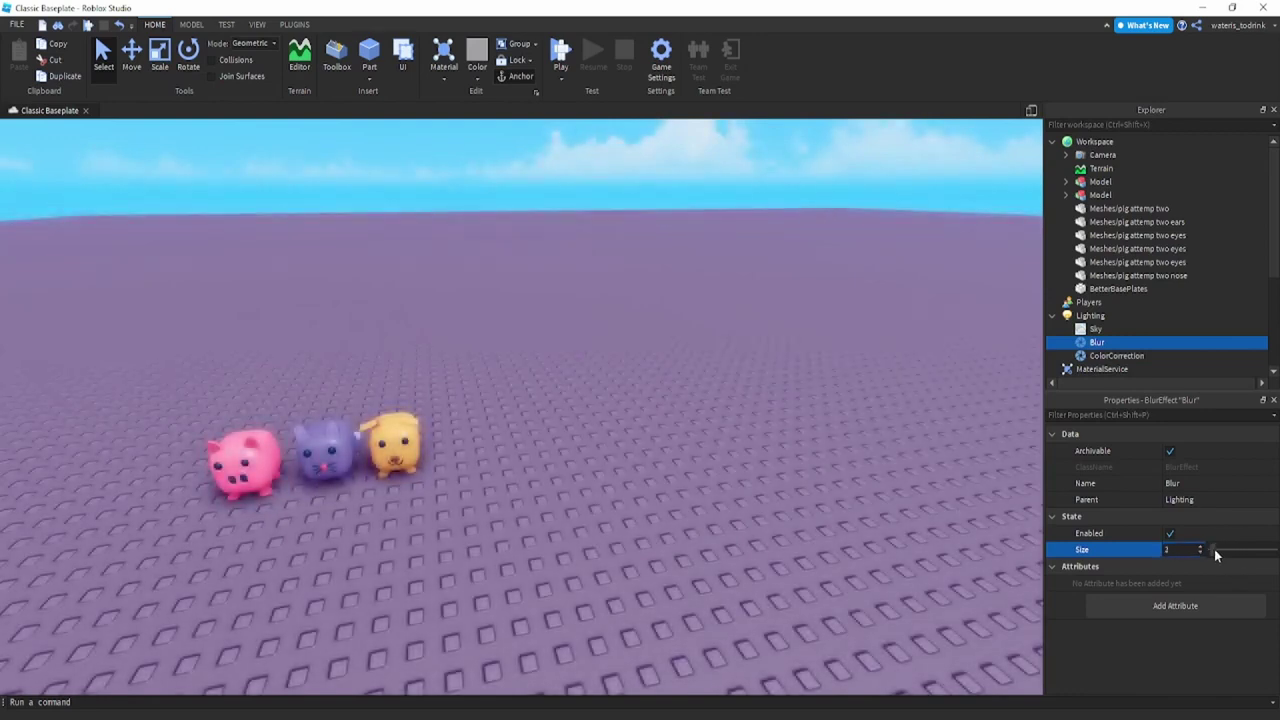
pyautogui.scroll(5, 449, 362)
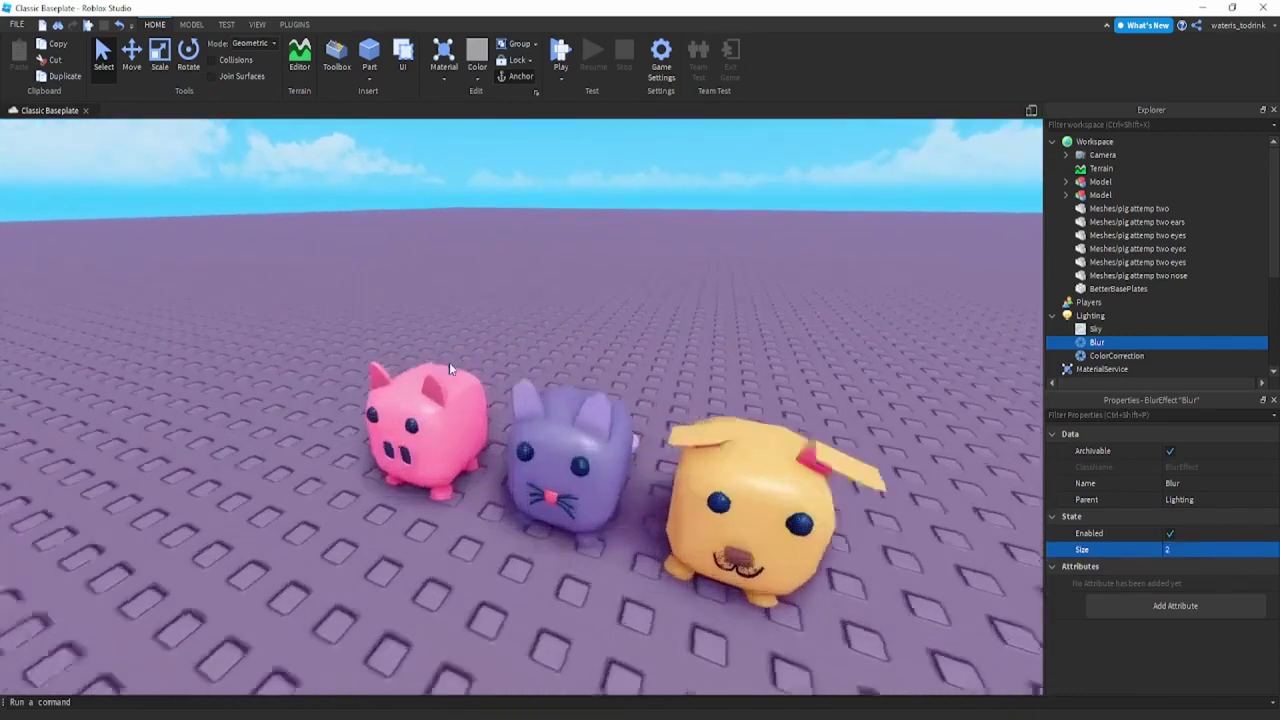
pyautogui.scroll(-4, 449, 362)
pyautogui.scroll(-2, 449, 362)
pyautogui.scroll(5, 449, 362)
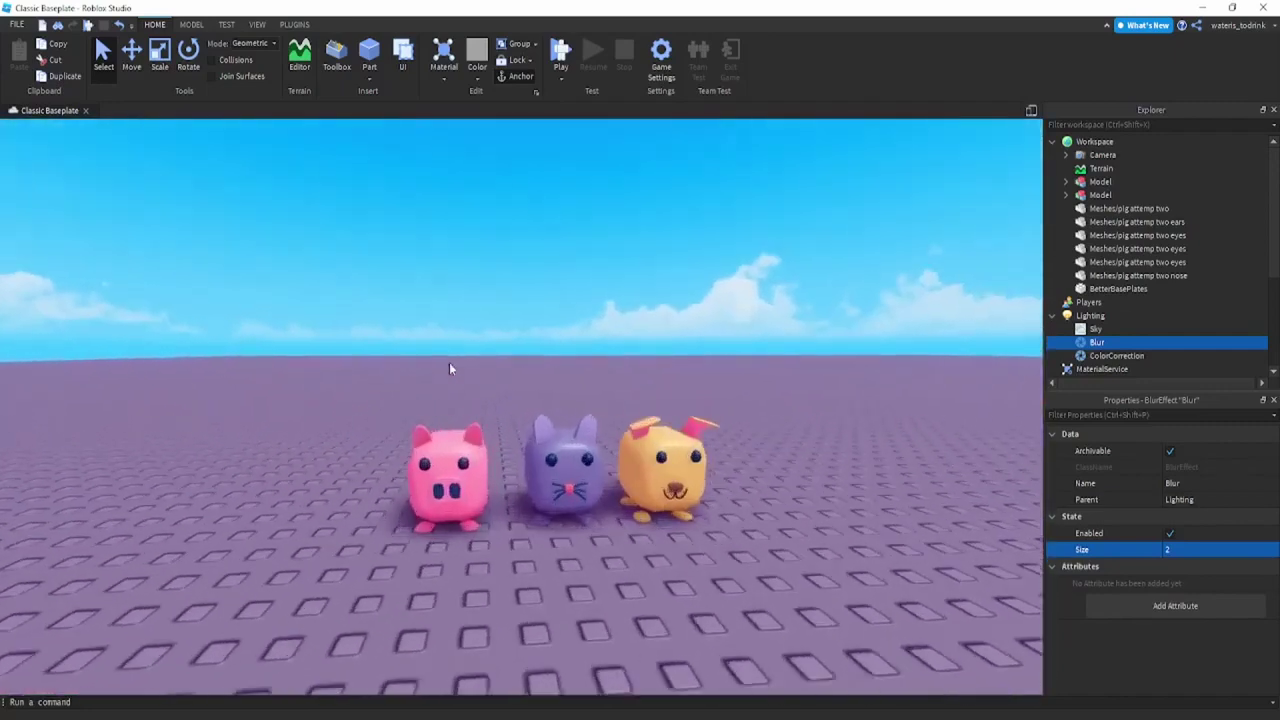
pyautogui.moveTo(449, 362); pyautogui.dragTo(449, 362, button='right')
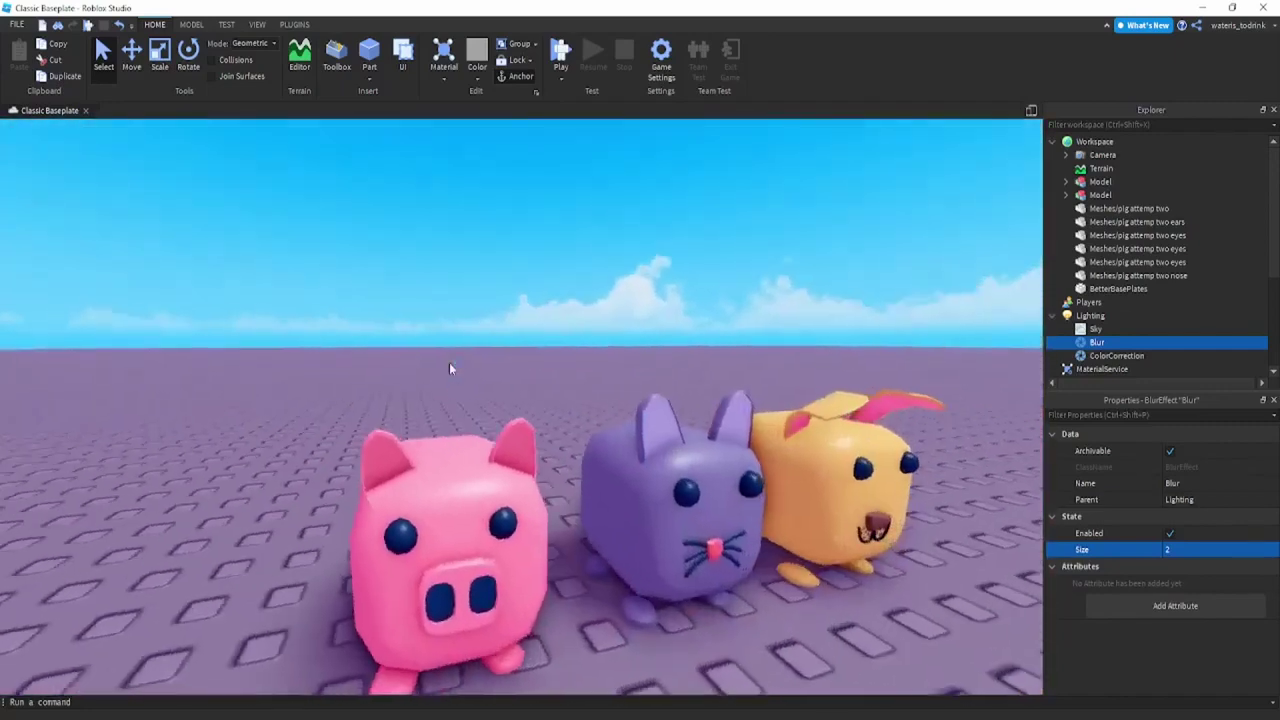
pyautogui.scroll(-3, 505, 405)
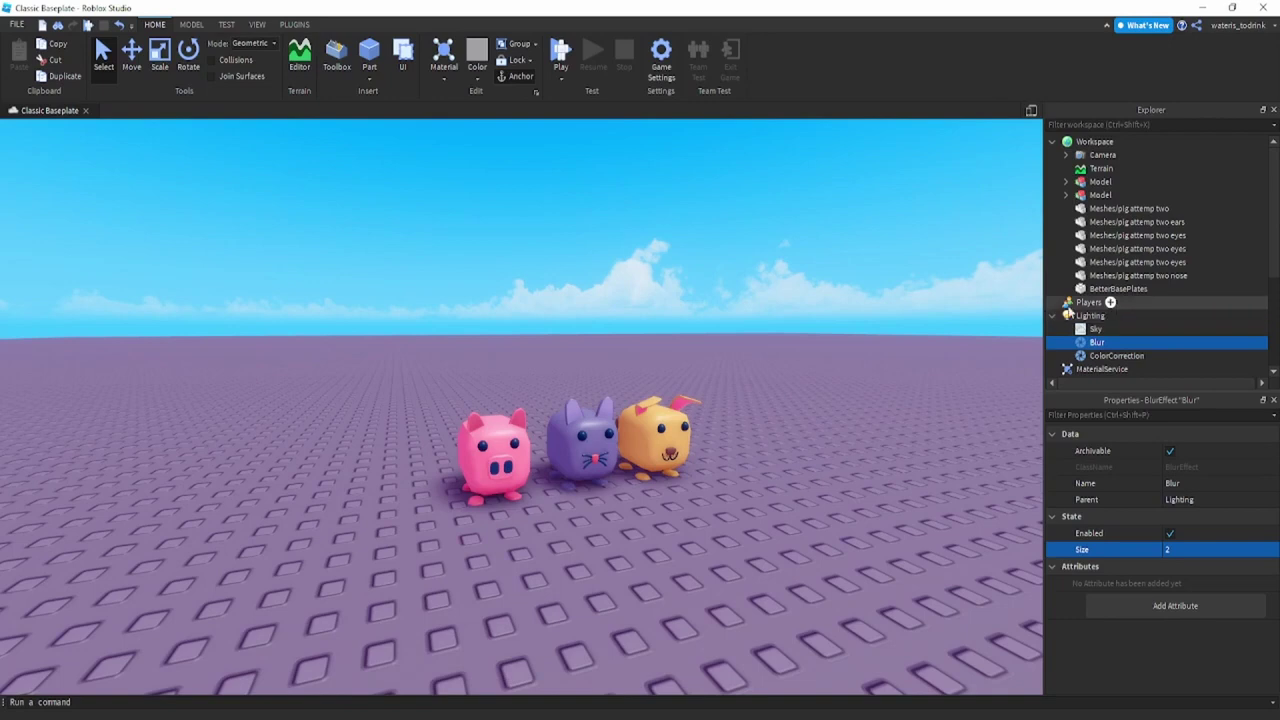
pyautogui.scroll(-2, 800, 268)
pyautogui.moveTo(800, 268); pyautogui.dragTo(800, 270, button='right')
pyautogui.scroll(-2, 800, 268)
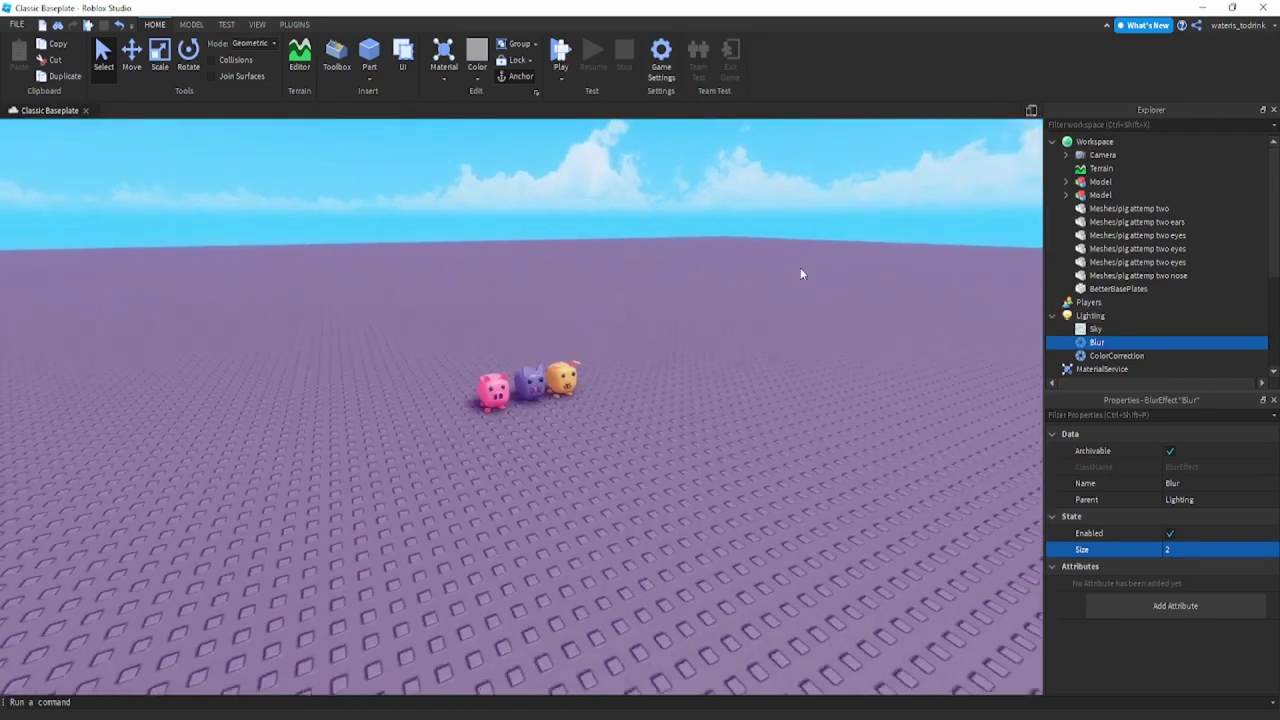